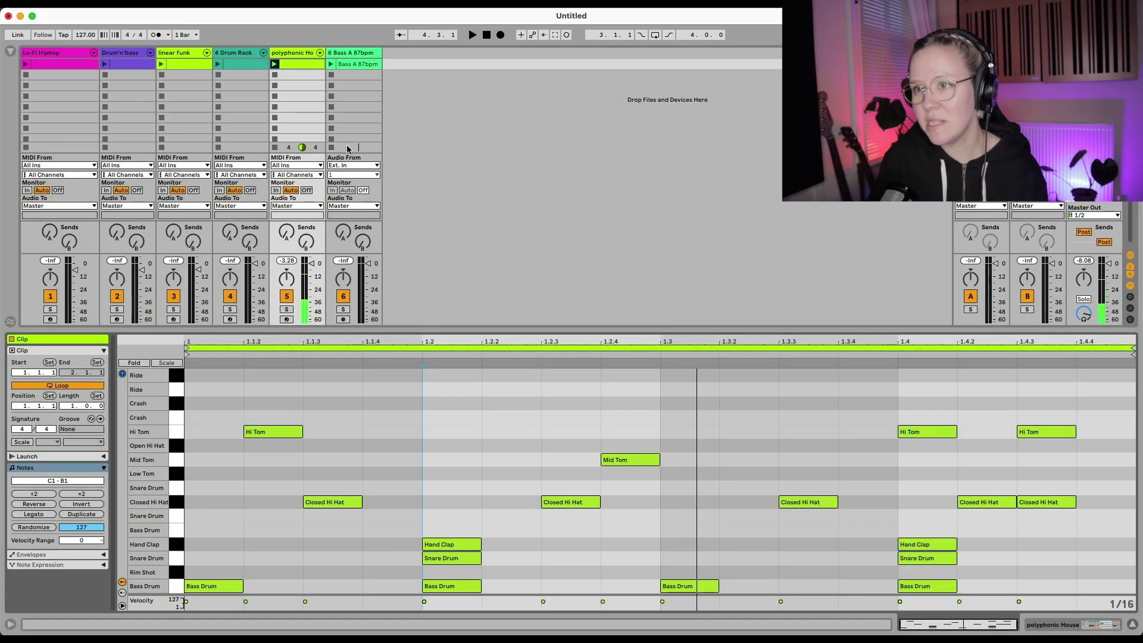
Stop the polyphonic House clip and listen to the Bass A 87bpm loop on its own
{"action": "left_click", "coordinate": [274, 147]}
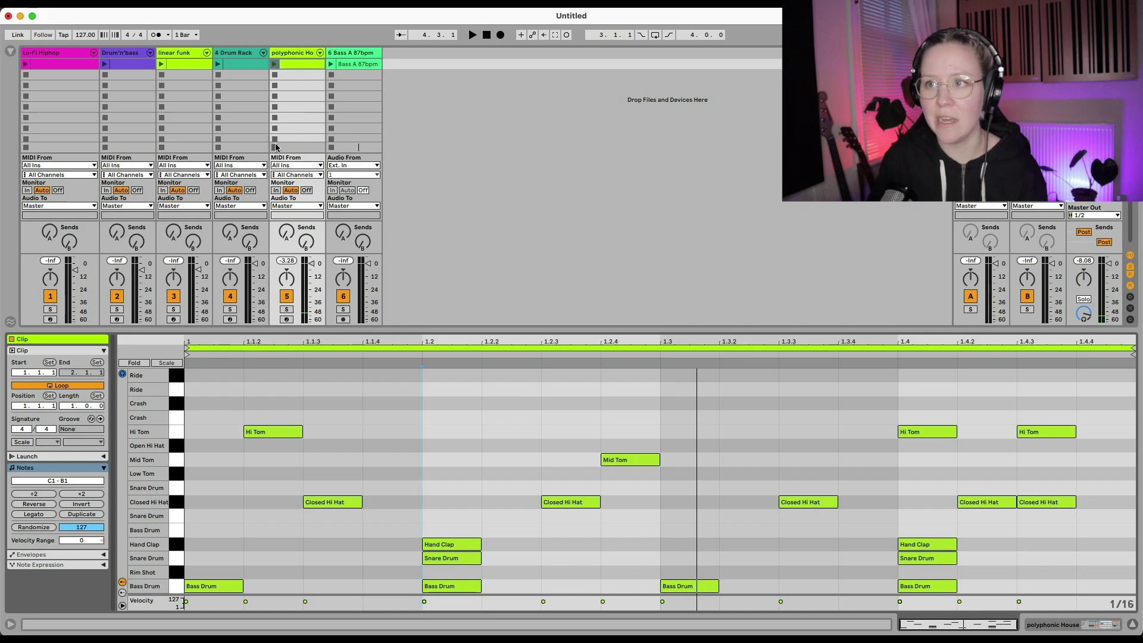
{"action": "left_click", "coordinate": [331, 64]}
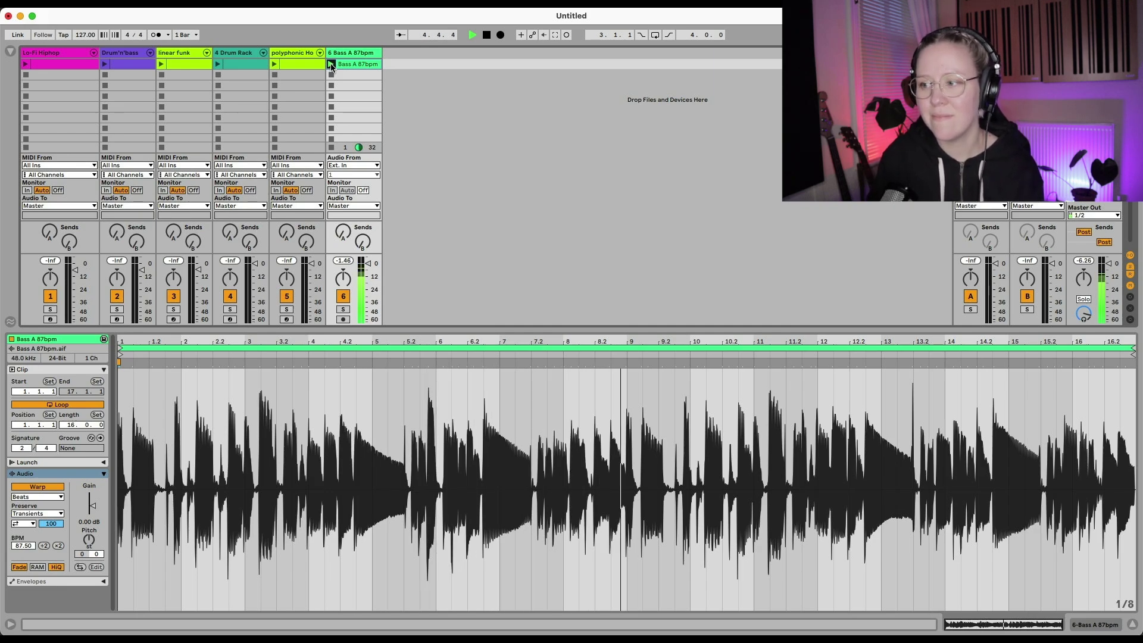
{"action": "key", "text": "space"}
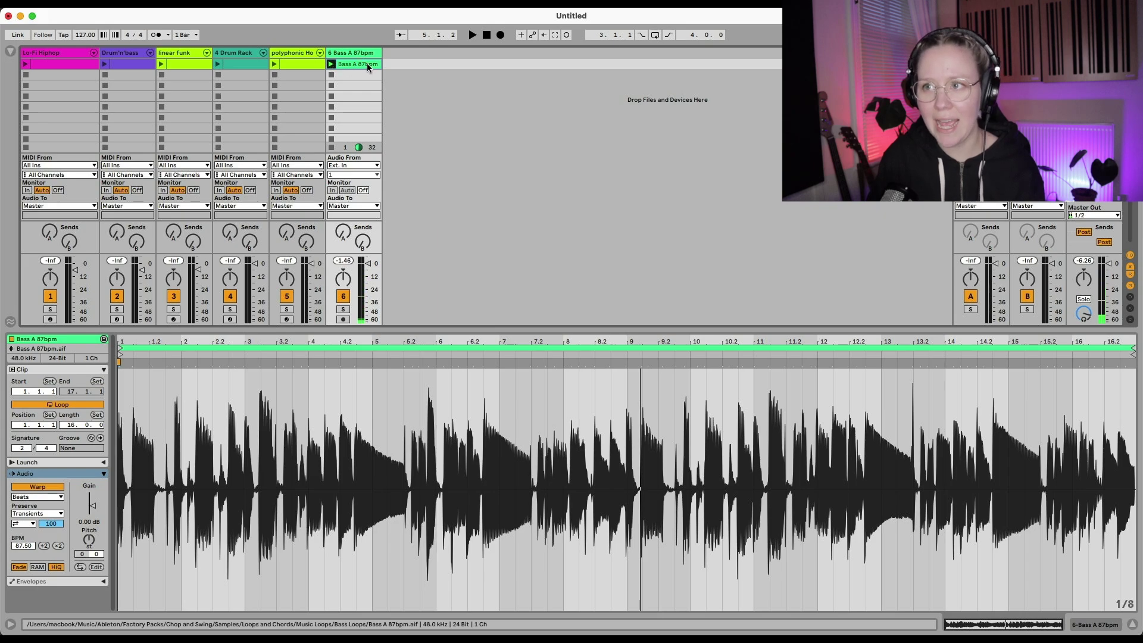
Listen to the polyphonic House drum clip together with the bass loop and again on its own
{"action": "left_click", "coordinate": [289, 63]}
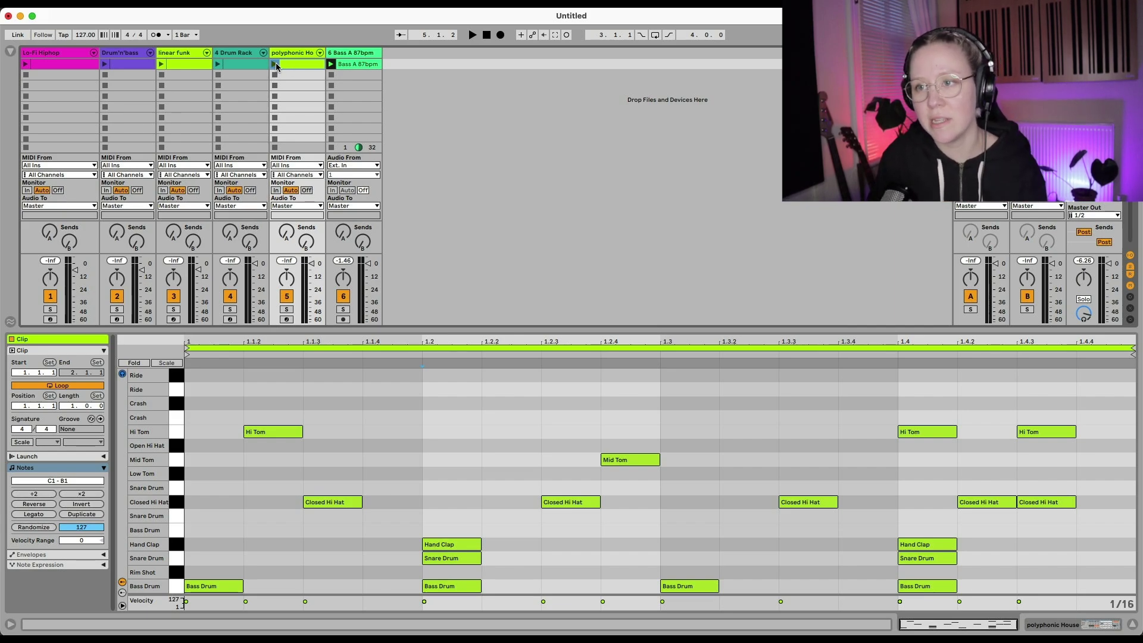
{"action": "left_click", "coordinate": [276, 64]}
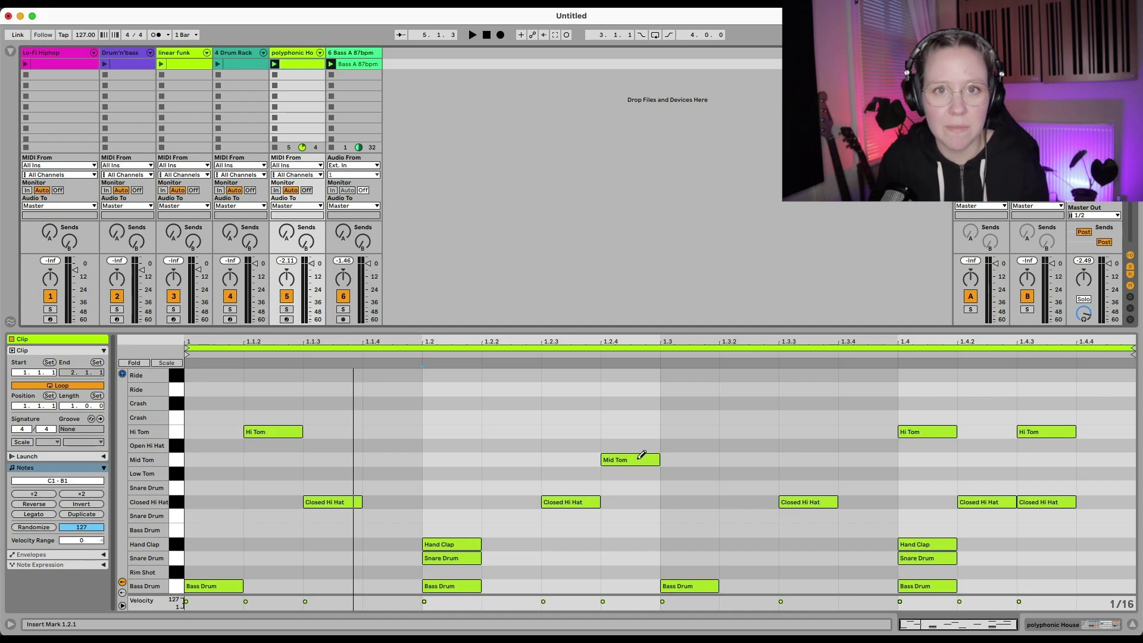
{"action": "left_click", "coordinate": [296, 71]}
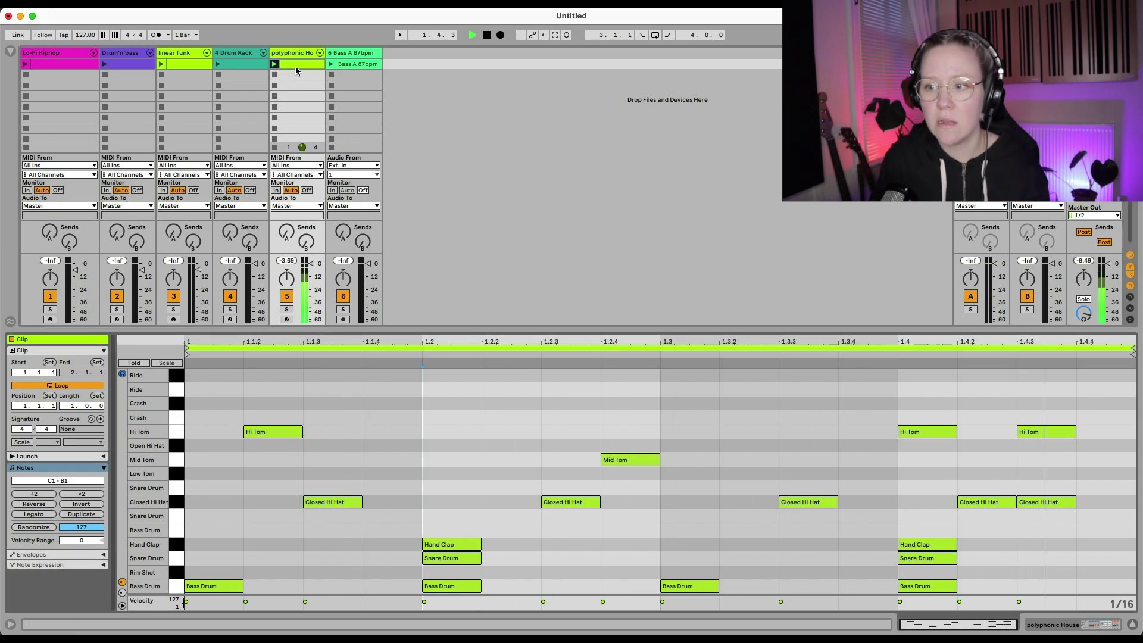
{"action": "key", "text": "space"}
Solo the Hi Tom and Mid Tom pads in the polyphonic House track's 909 Core Kit and play the clip
{"action": "left_click", "coordinate": [292, 53]}
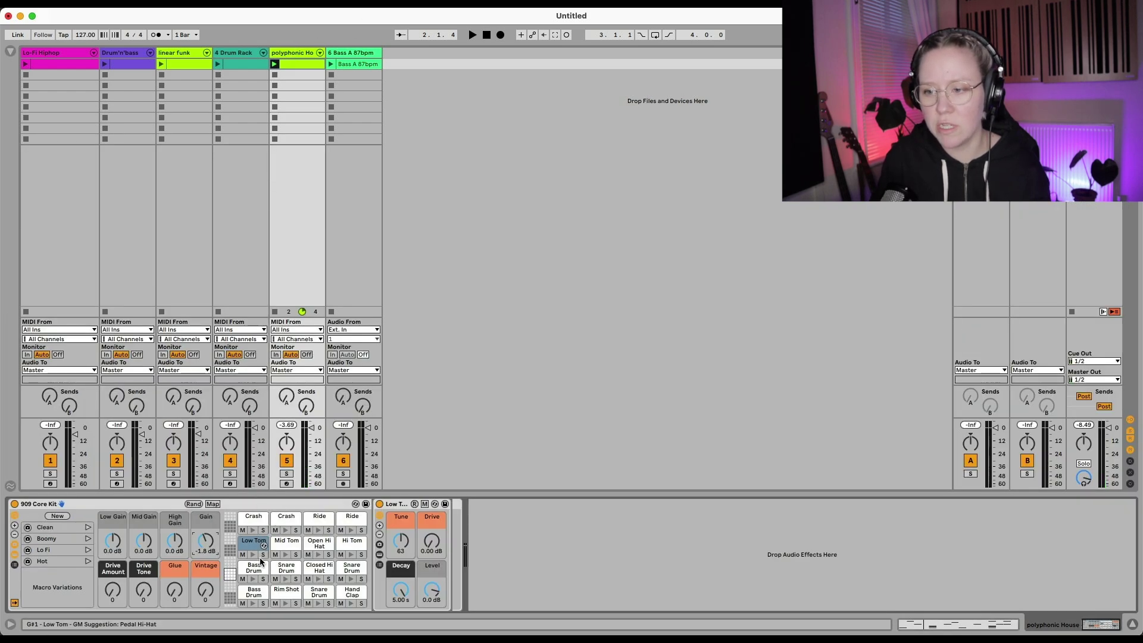
{"action": "left_click", "coordinate": [361, 554]}
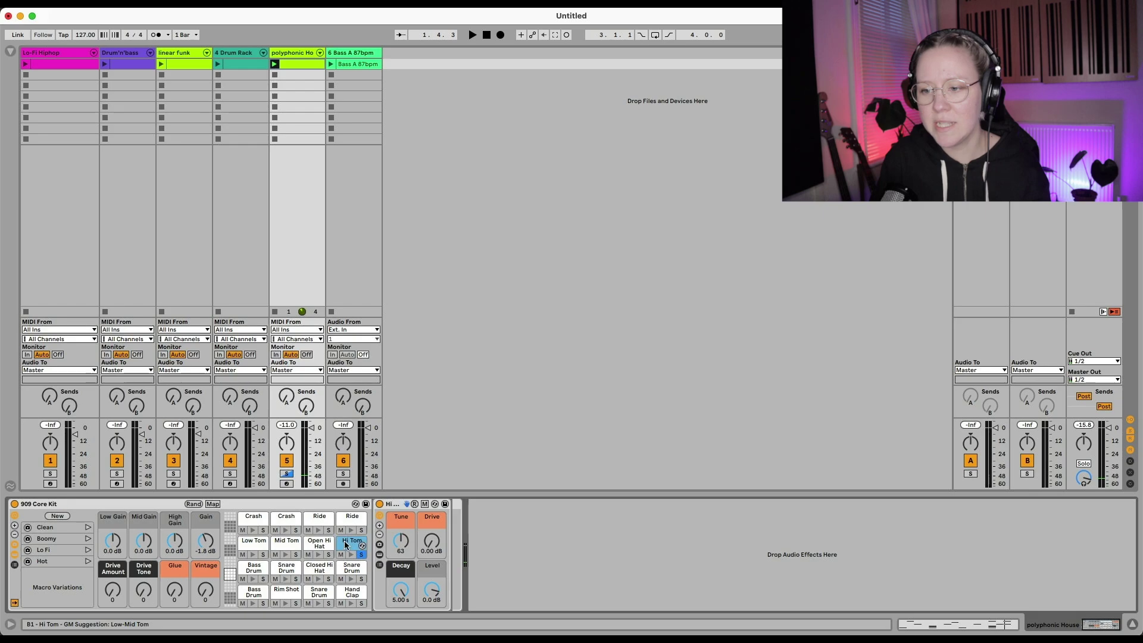
{"action": "left_click", "coordinate": [280, 543]}
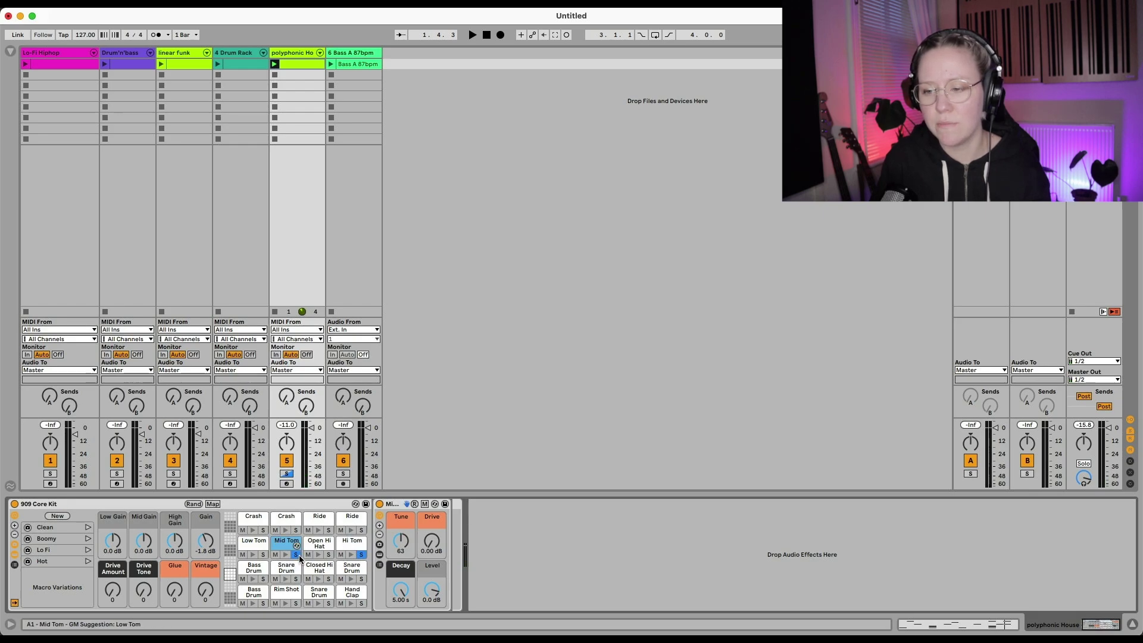
{"action": "key", "text": "space"}
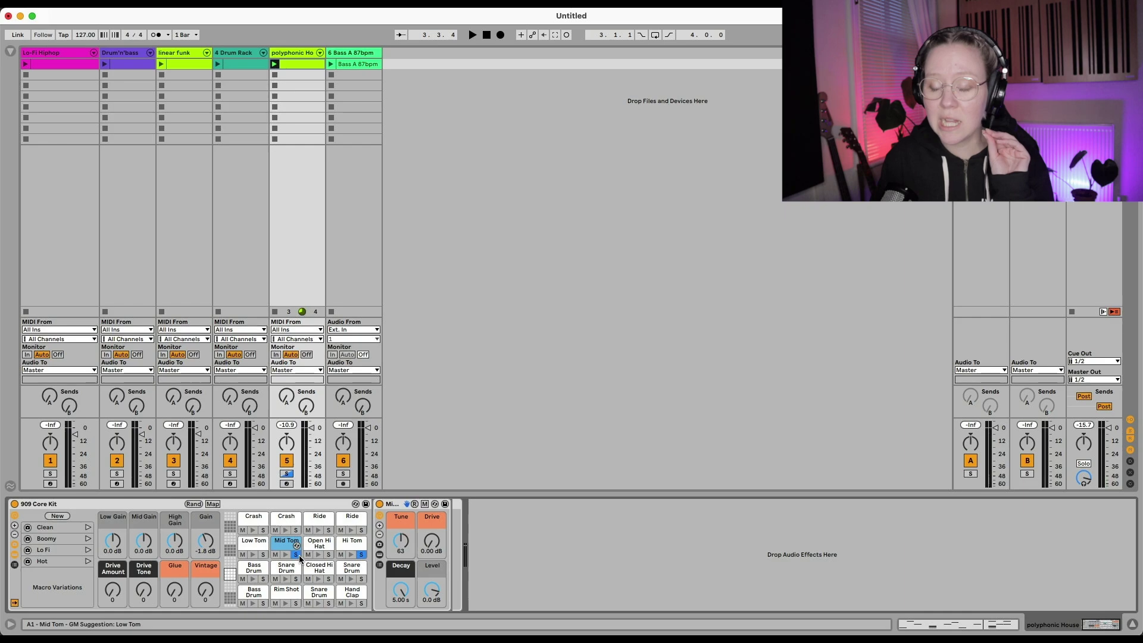
Compare the Hi Tom's controls with the kick sample's controls in the Drum'n'bass track's 808 Depth Charger Kit
{"action": "left_click", "coordinate": [352, 541]}
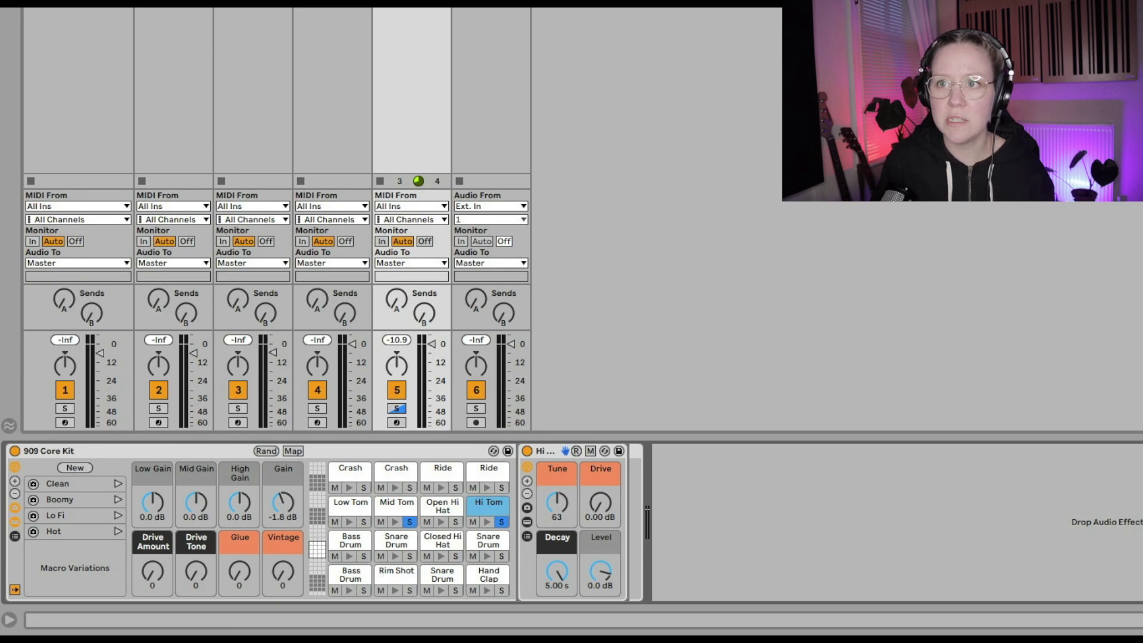
{"action": "left_click", "coordinate": [173, 9]}
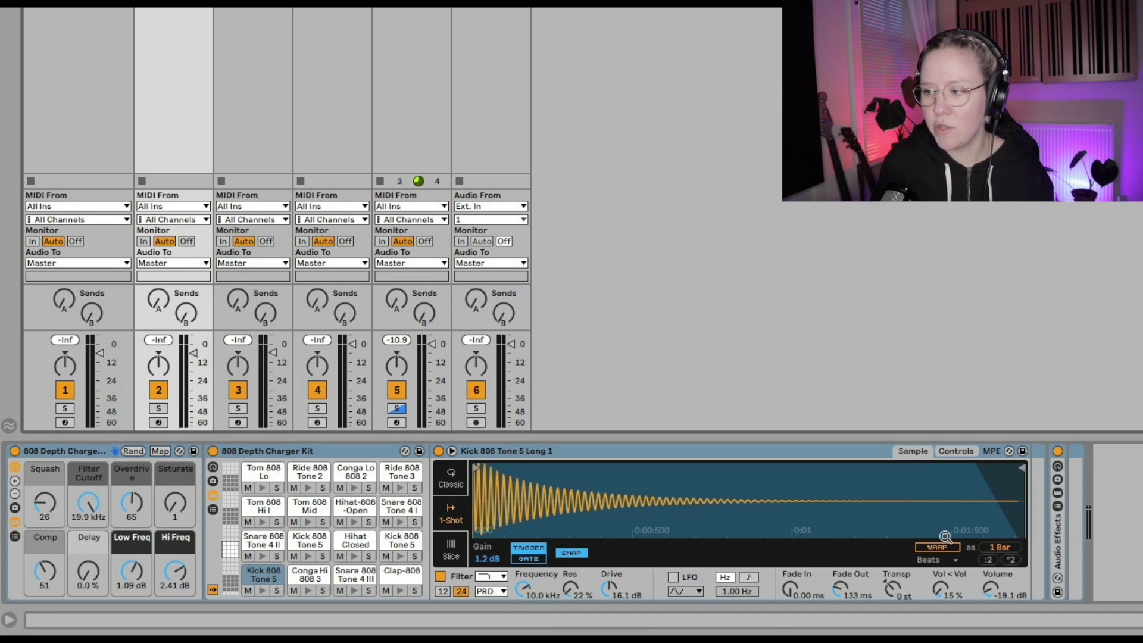
{"action": "left_click", "coordinate": [958, 451]}
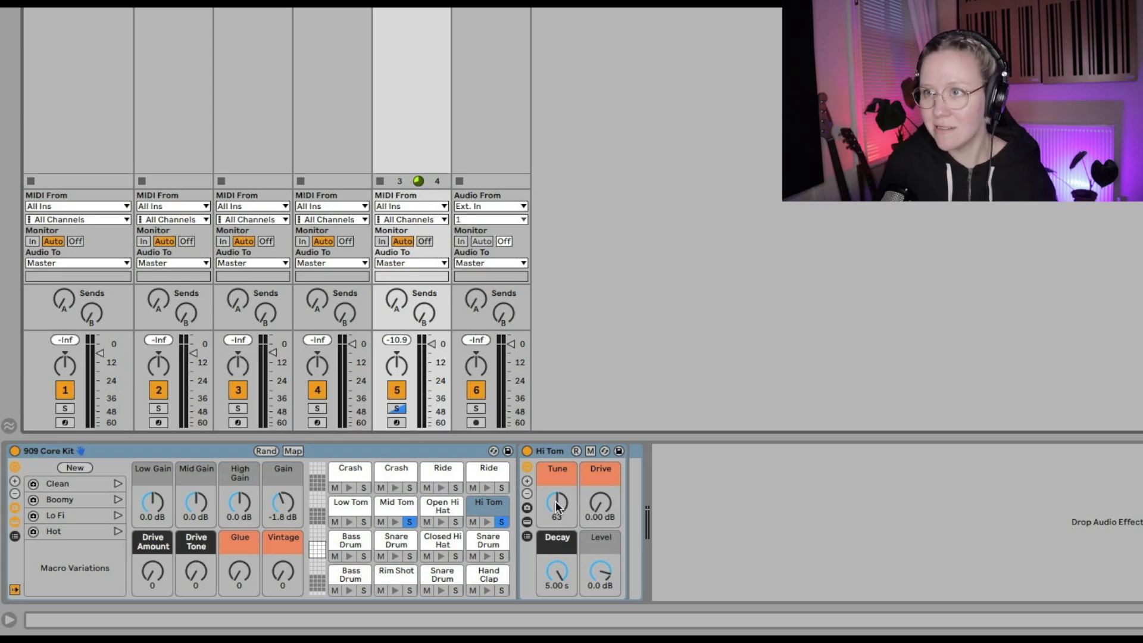
Tune the Hi Tom by ear against the Mid Tom, trying Tune values of 92, 69 and 79
{"action": "left_click_drag", "start_coordinate": [556, 501], "coordinate": [558, 506]}
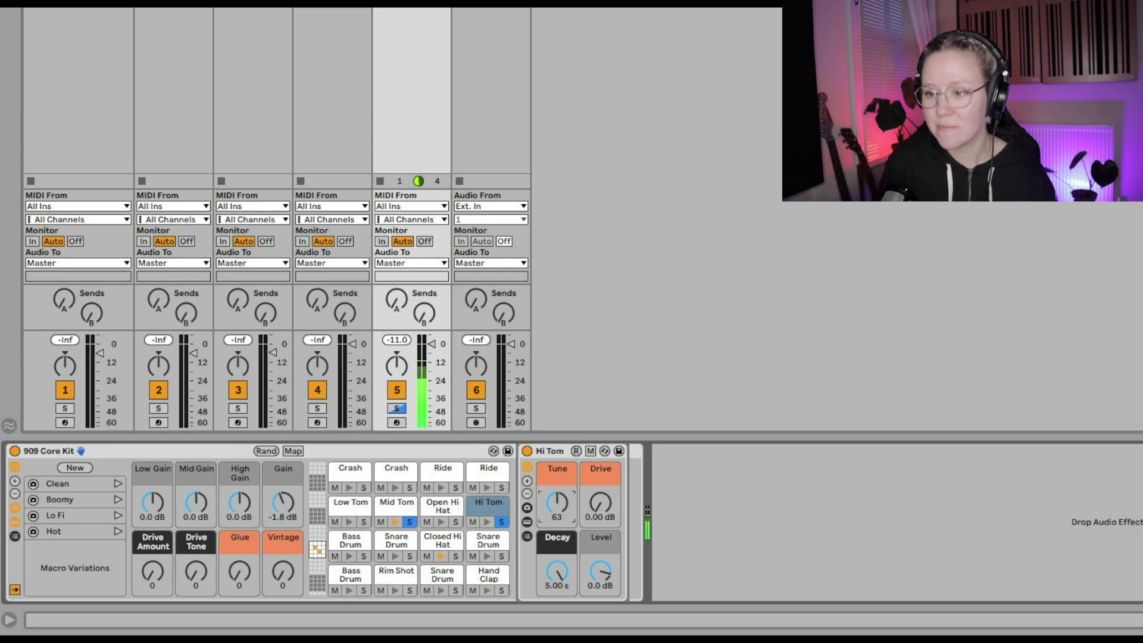
{"action": "left_click", "coordinate": [484, 507]}
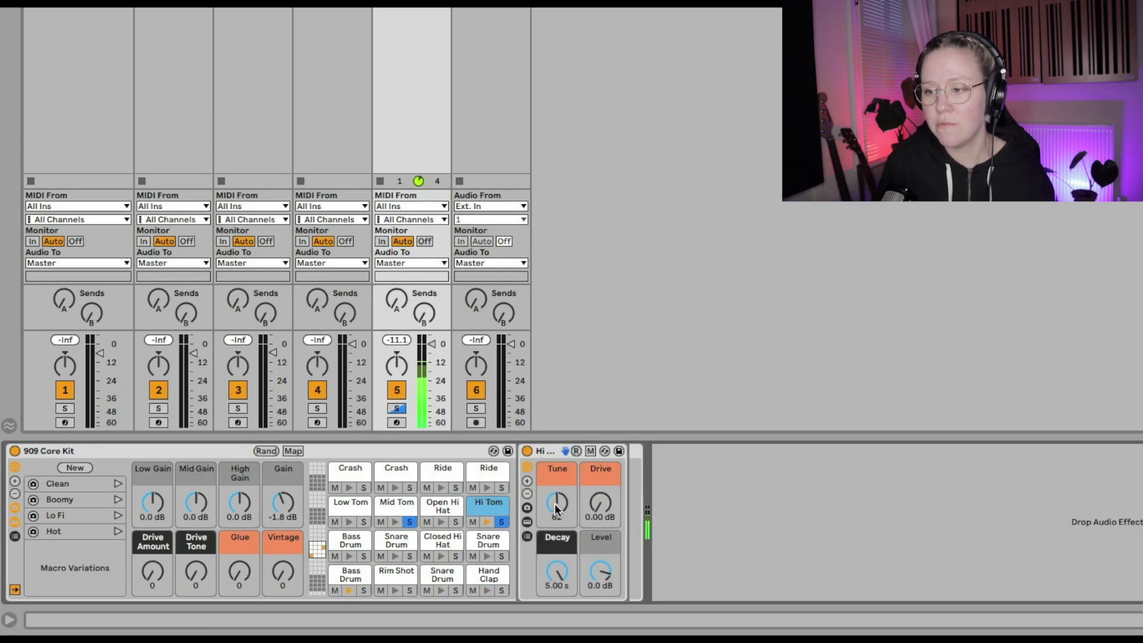
{"action": "left_click_drag", "start_coordinate": [555, 502], "coordinate": [557, 443]}
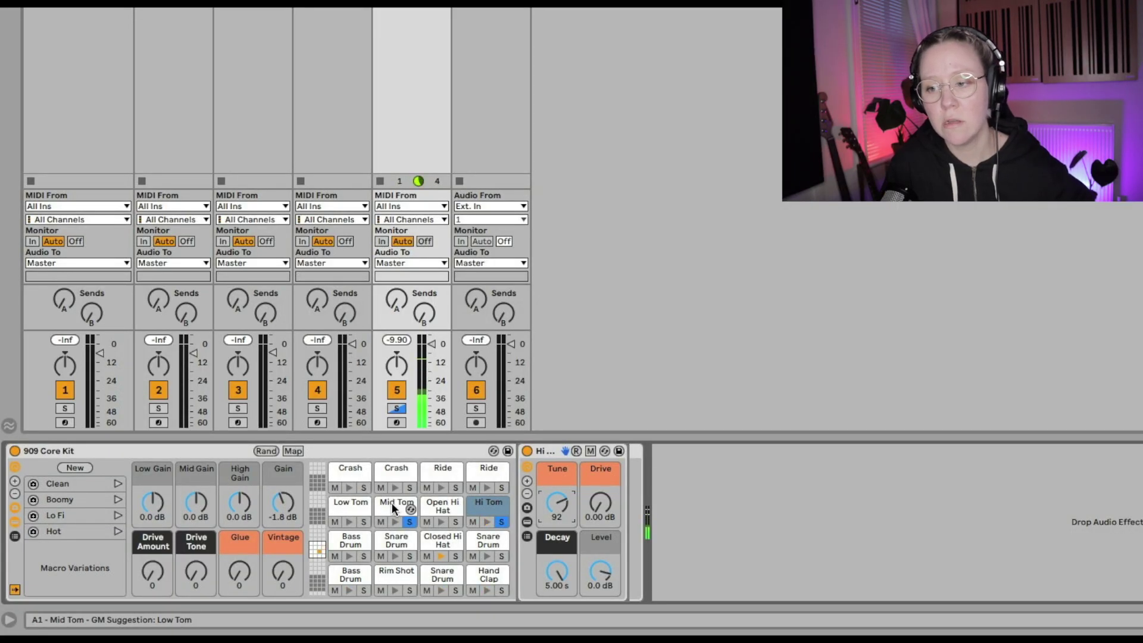
{"action": "left_click_drag", "start_coordinate": [553, 502], "coordinate": [559, 488]}
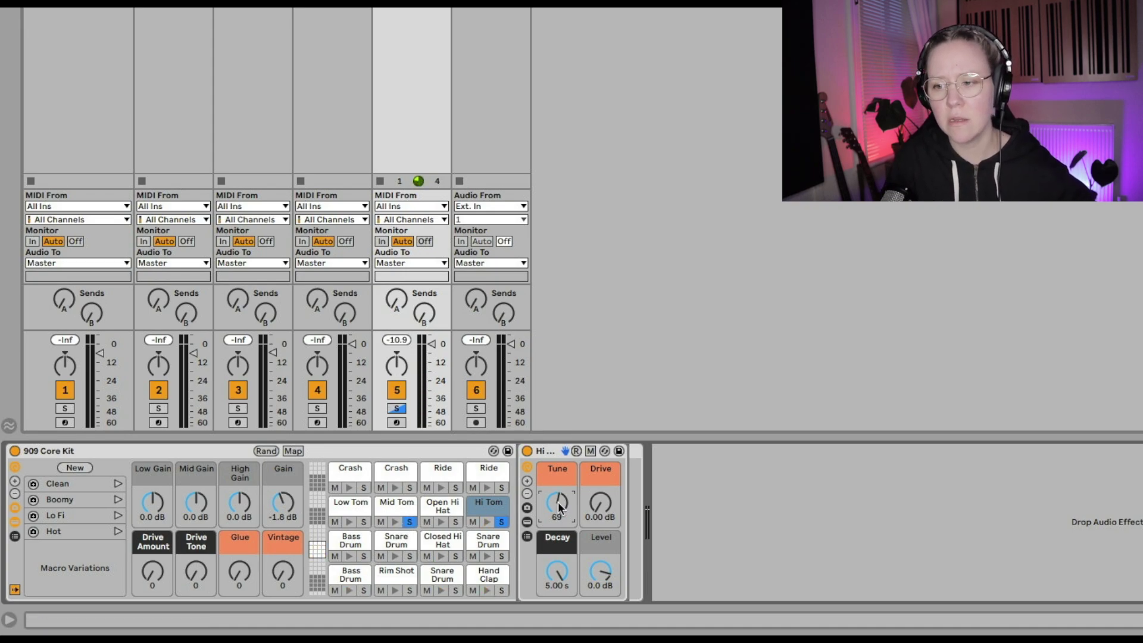
{"action": "left_click", "coordinate": [393, 521]}
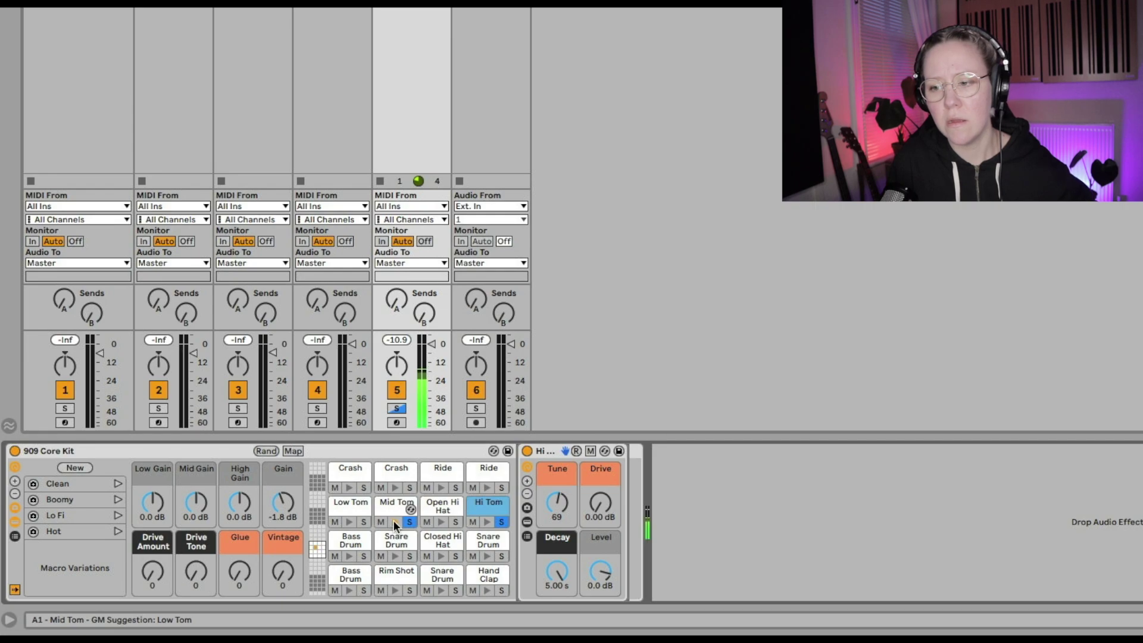
{"action": "left_click", "coordinate": [557, 503]}
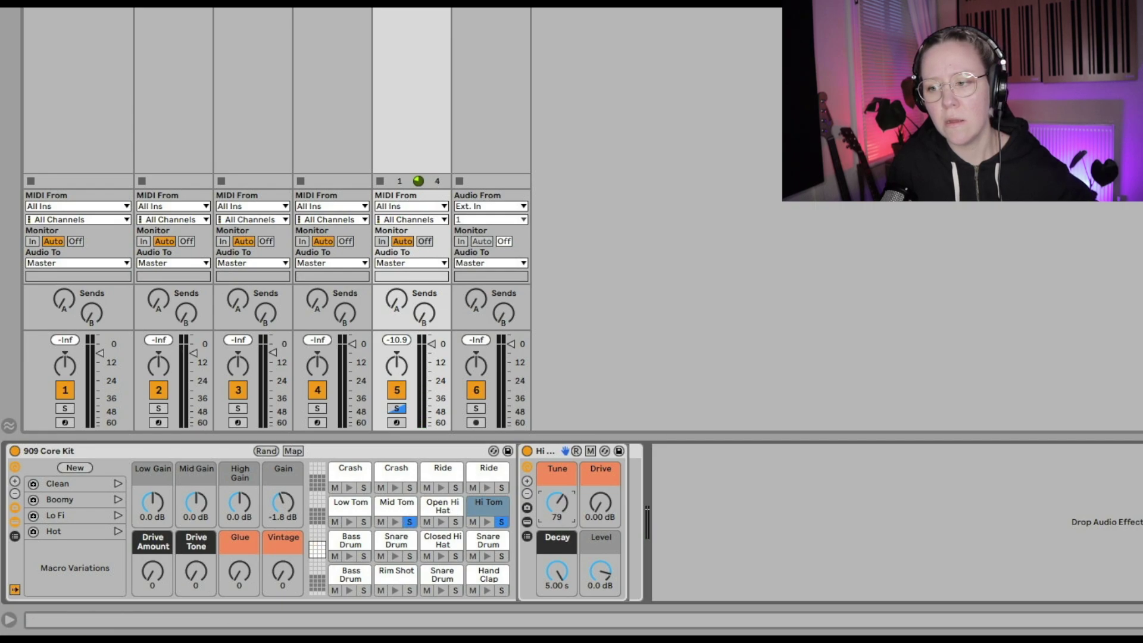
{"action": "left_click", "coordinate": [395, 518]}
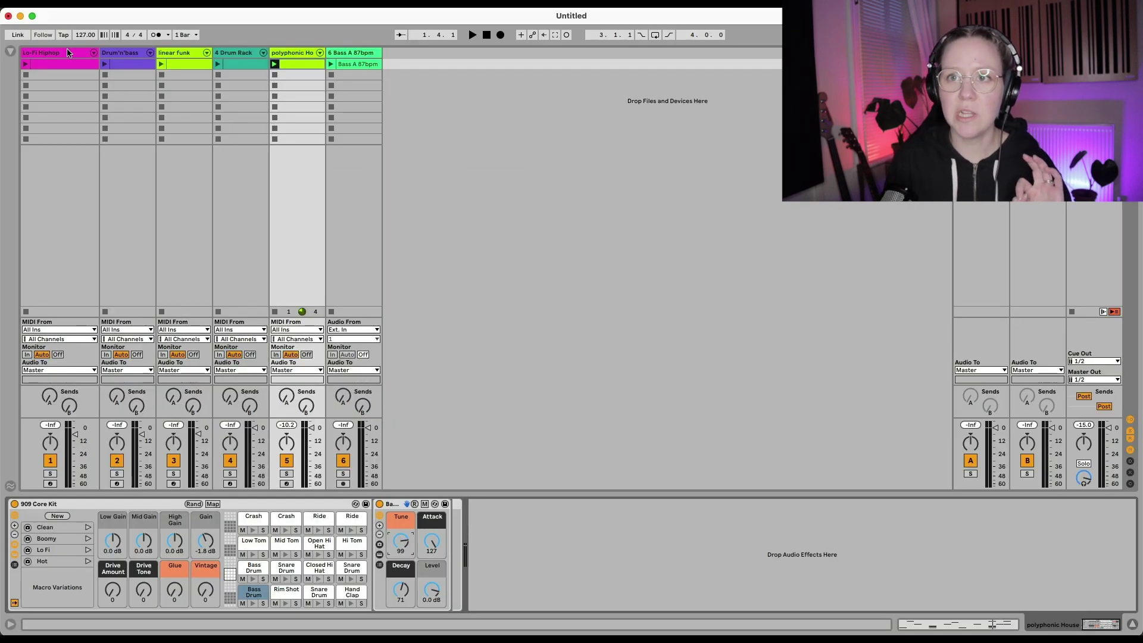
Add a Drum Buss effect to the Bass Drum pad's chain and raise its Boom to 72 %
{"action": "left_click", "coordinate": [9, 52]}
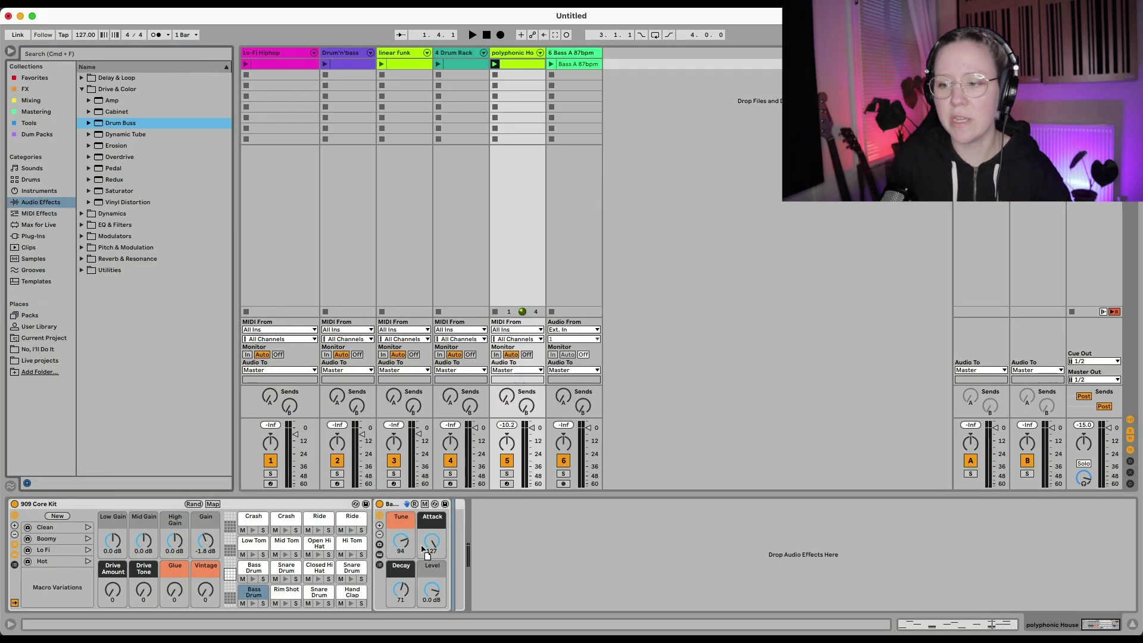
{"action": "left_click_drag", "start_coordinate": [438, 555], "coordinate": [444, 555]}
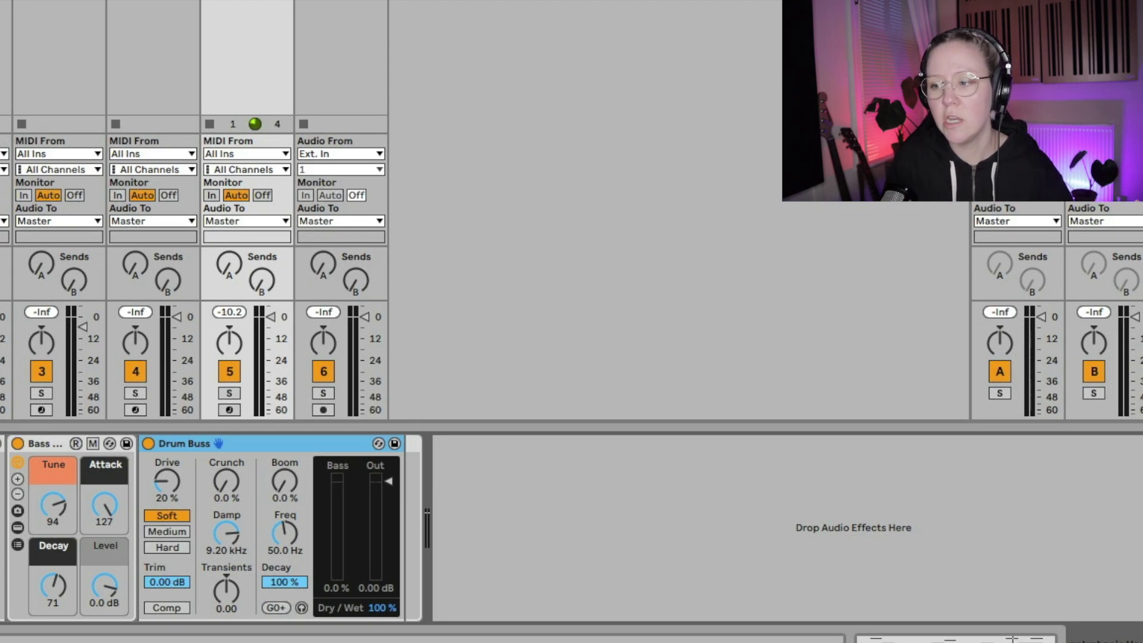
{"action": "left_click_drag", "start_coordinate": [285, 481], "coordinate": [285, 452]}
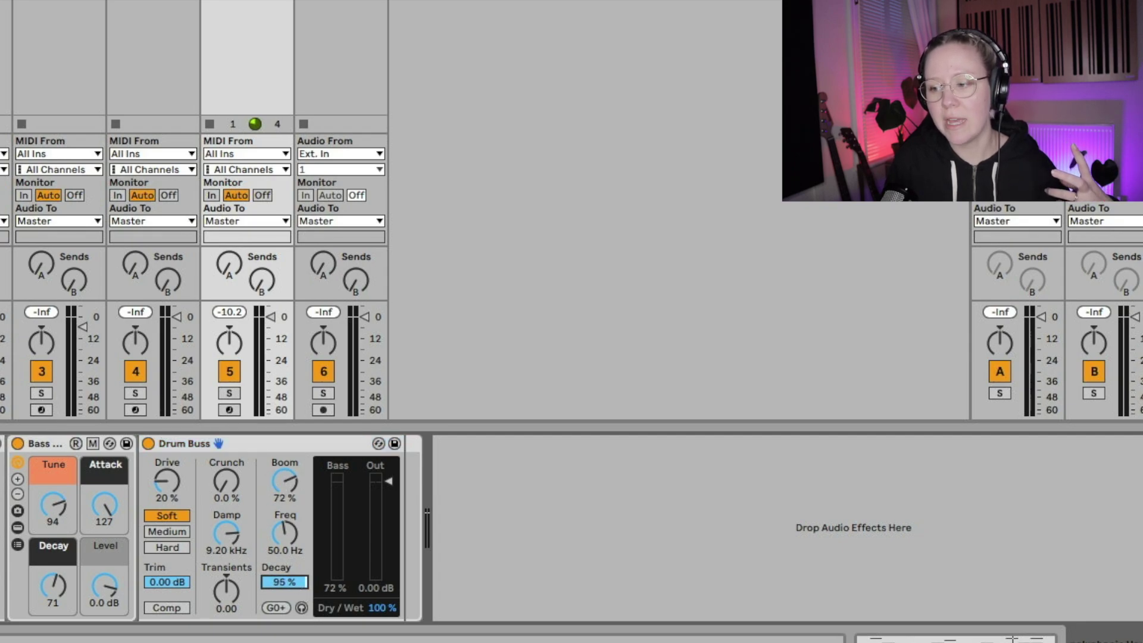
Tune the Drum Buss boom to A0 at 55.2 Hz and shorten its Decay to 58 %
{"action": "left_click_drag", "start_coordinate": [299, 585], "coordinate": [284, 530]}
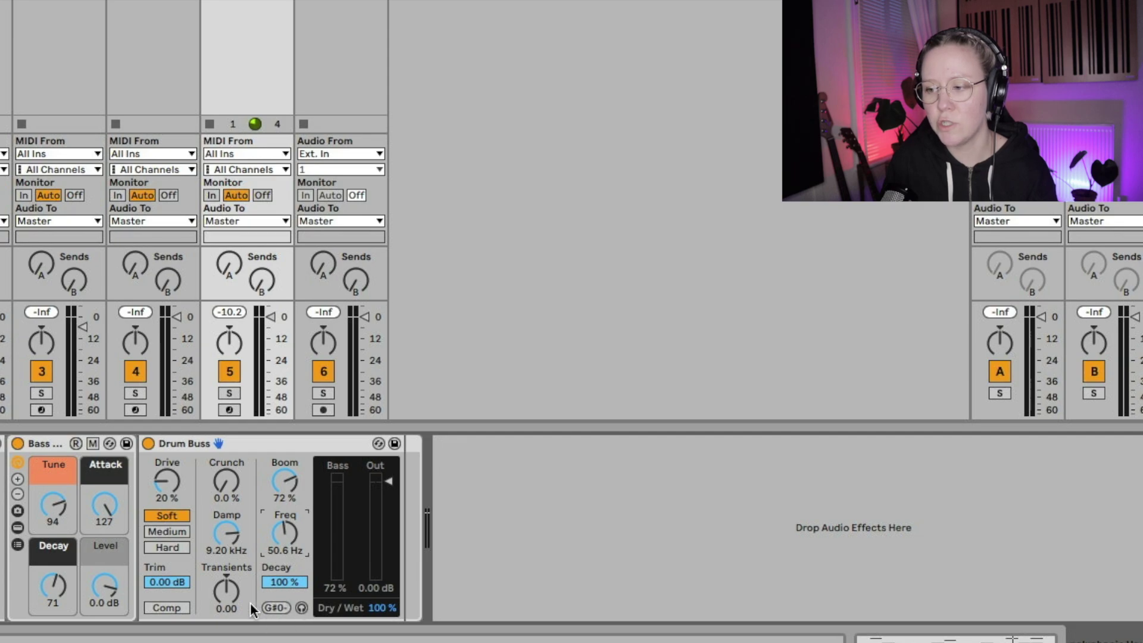
{"action": "left_click_drag", "start_coordinate": [275, 607], "coordinate": [275, 610]}
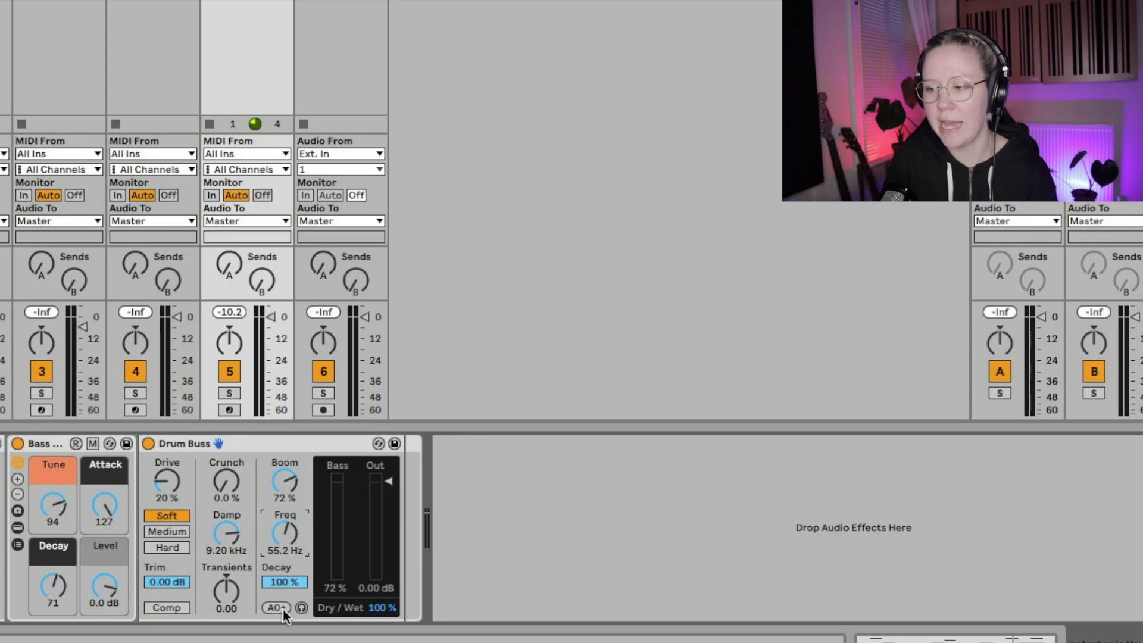
{"action": "left_click_drag", "start_coordinate": [300, 582], "coordinate": [301, 588]}
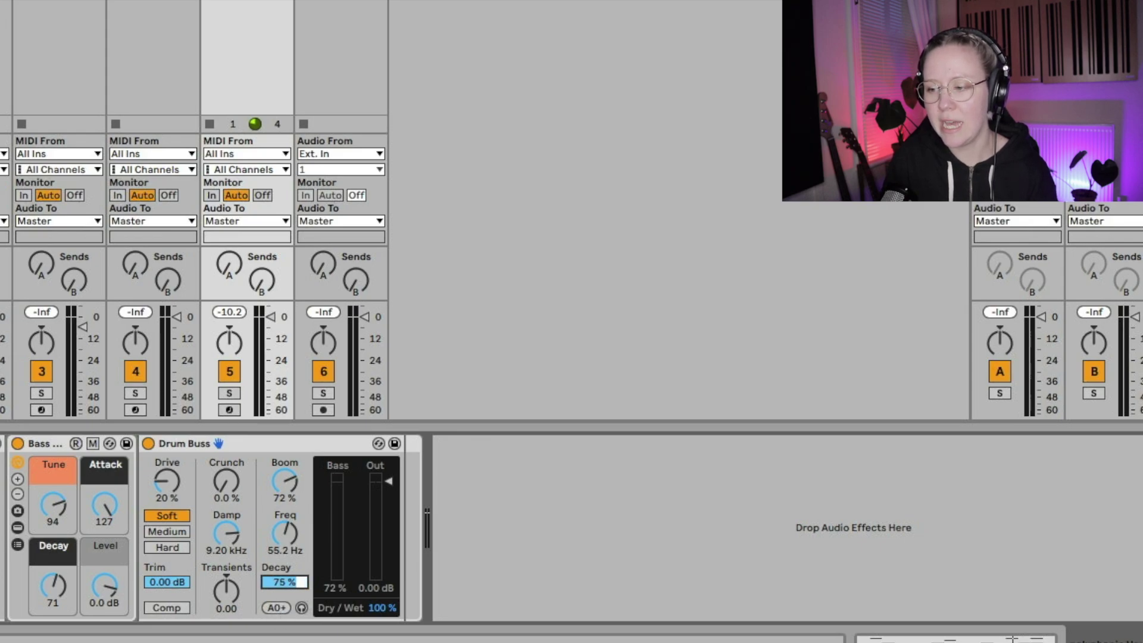
{"action": "left_click", "coordinate": [287, 480]}
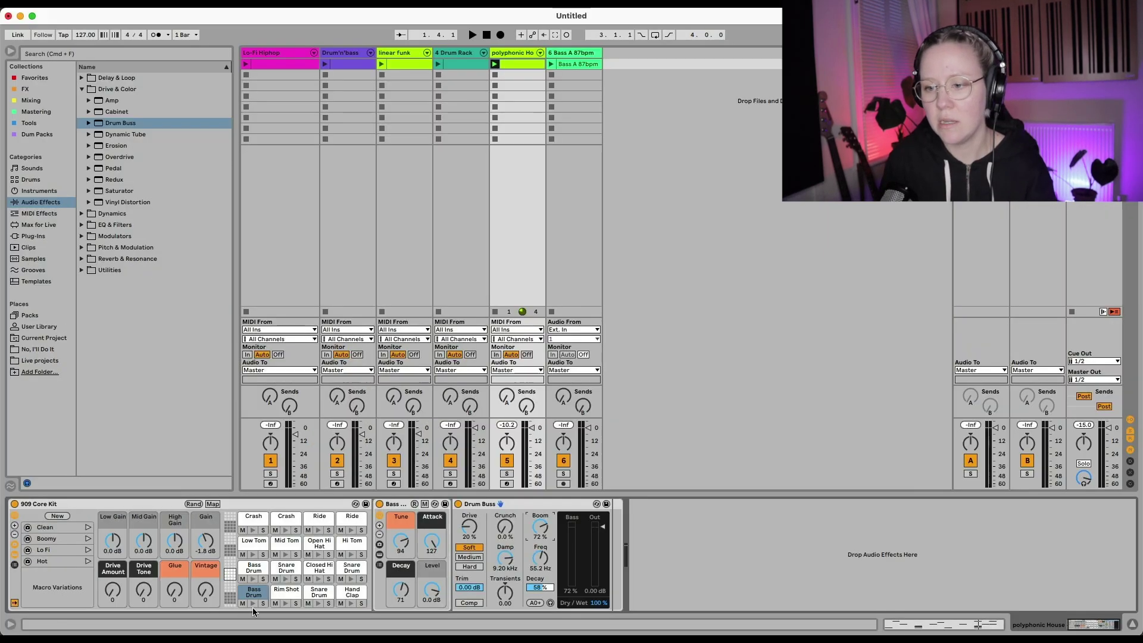
Audition the Bass Drum while lowering the Drum Buss output to -7.74 dB and Boom to 69 %
{"action": "left_click", "coordinate": [252, 603]}
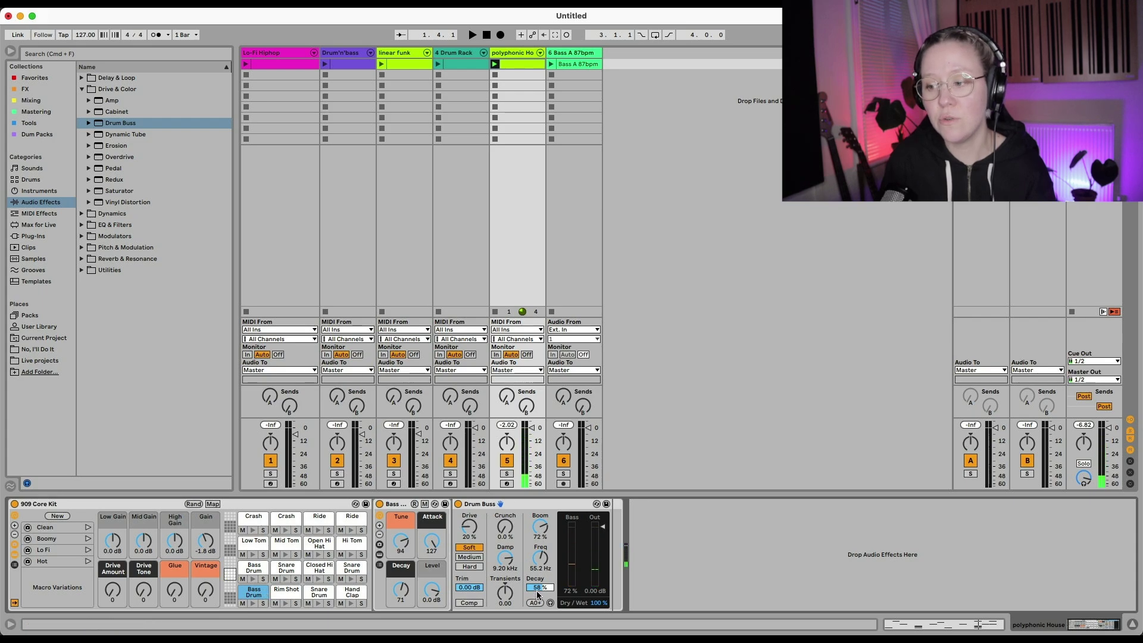
{"action": "left_click_drag", "start_coordinate": [604, 538], "coordinate": [603, 543]}
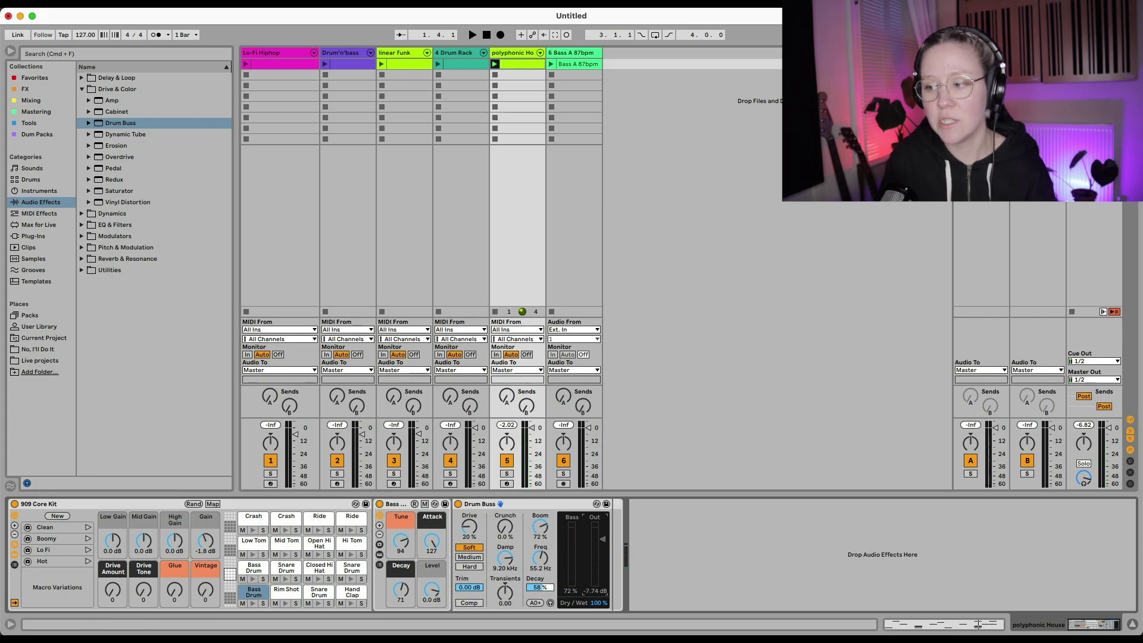
{"action": "left_click", "coordinate": [253, 603]}
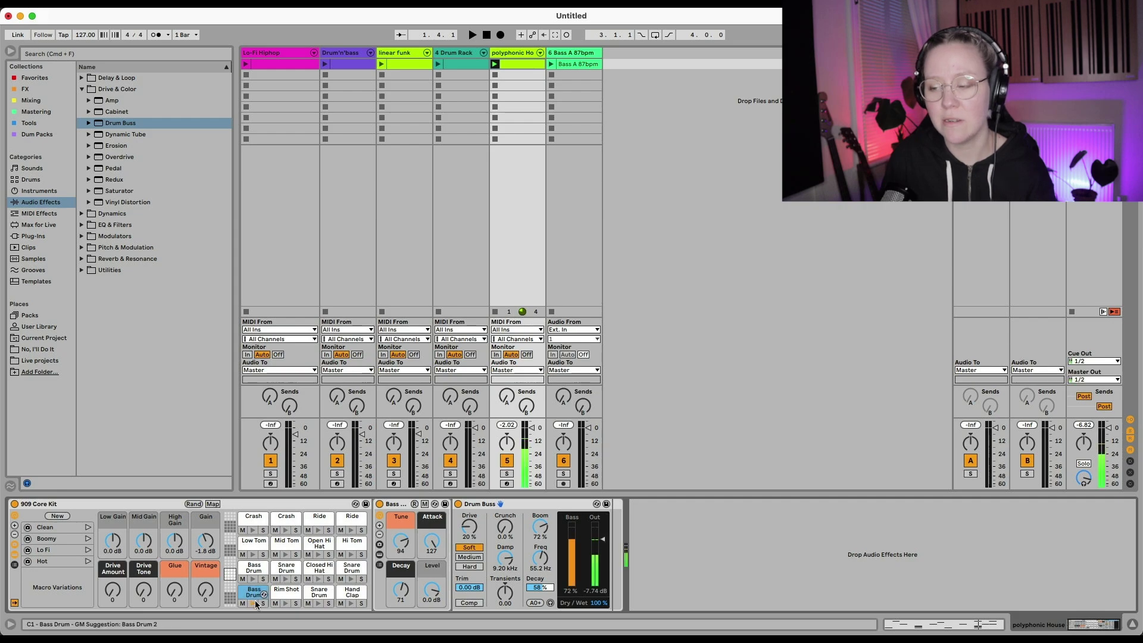
{"action": "left_click_drag", "start_coordinate": [540, 526], "coordinate": [540, 530]}
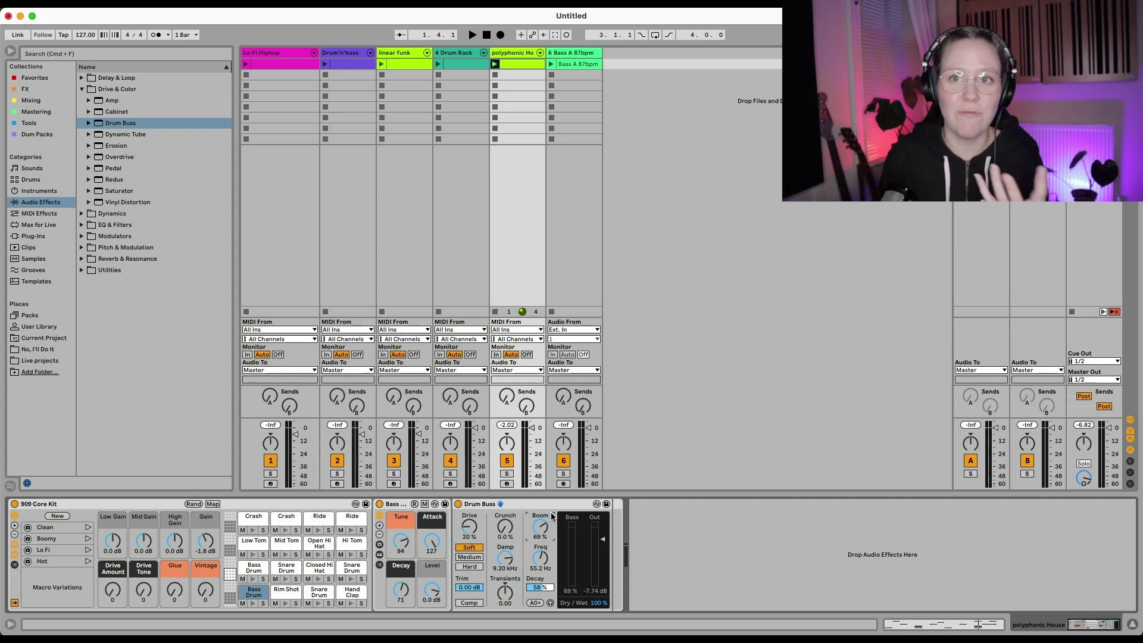
Remove Drum Buss from the Bass Drum pad's chain and add a Tuner in its place
{"action": "key", "text": "Delete"}
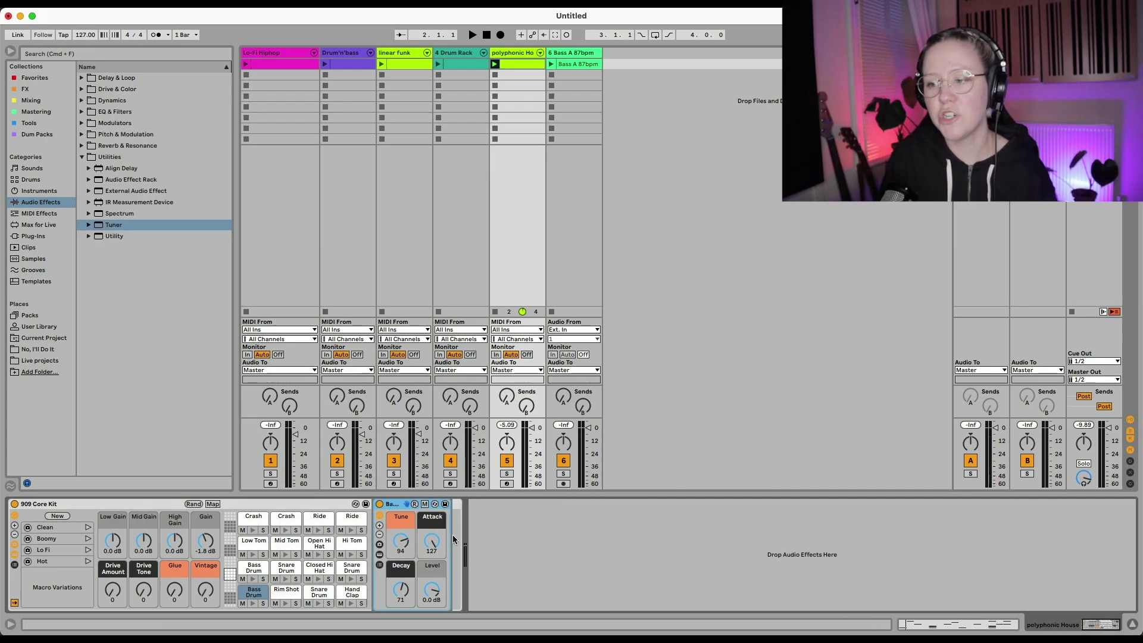
{"action": "mouse_move", "coordinate": [113, 224]}
{"action": "left_mouse_down"}
{"action": "mouse_move", "coordinate": [196, 250]}
{"action": "mouse_move", "coordinate": [451, 549]}
{"action": "left_mouse_up"}
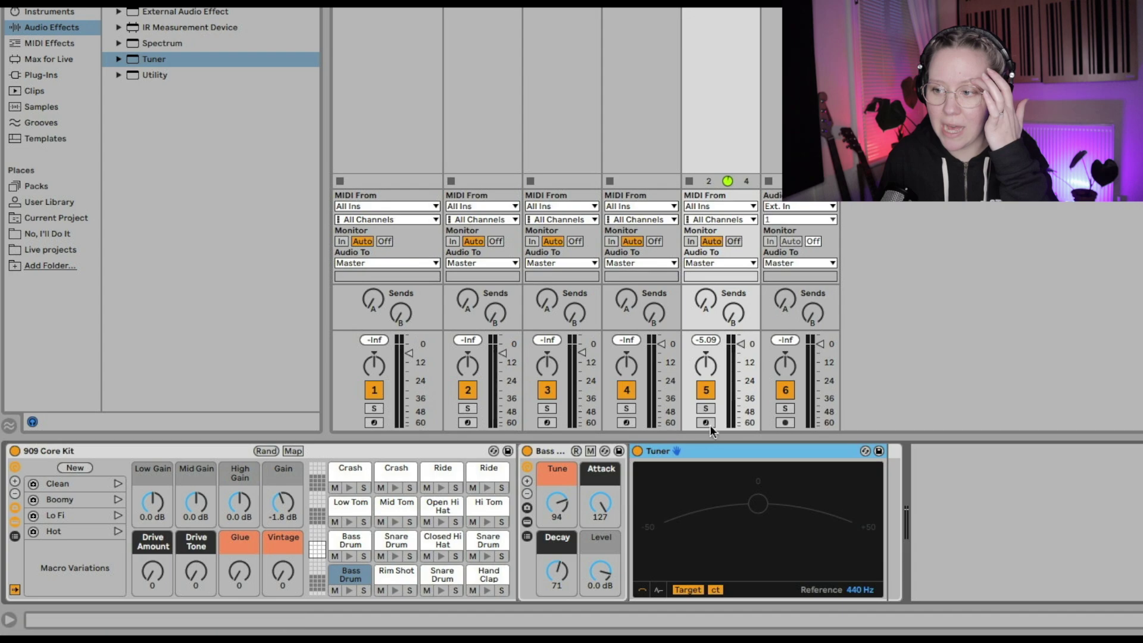
Trigger the Bass Drum pad repeatedly to read its pitch in the Tuner
{"action": "left_click", "coordinate": [351, 589]}
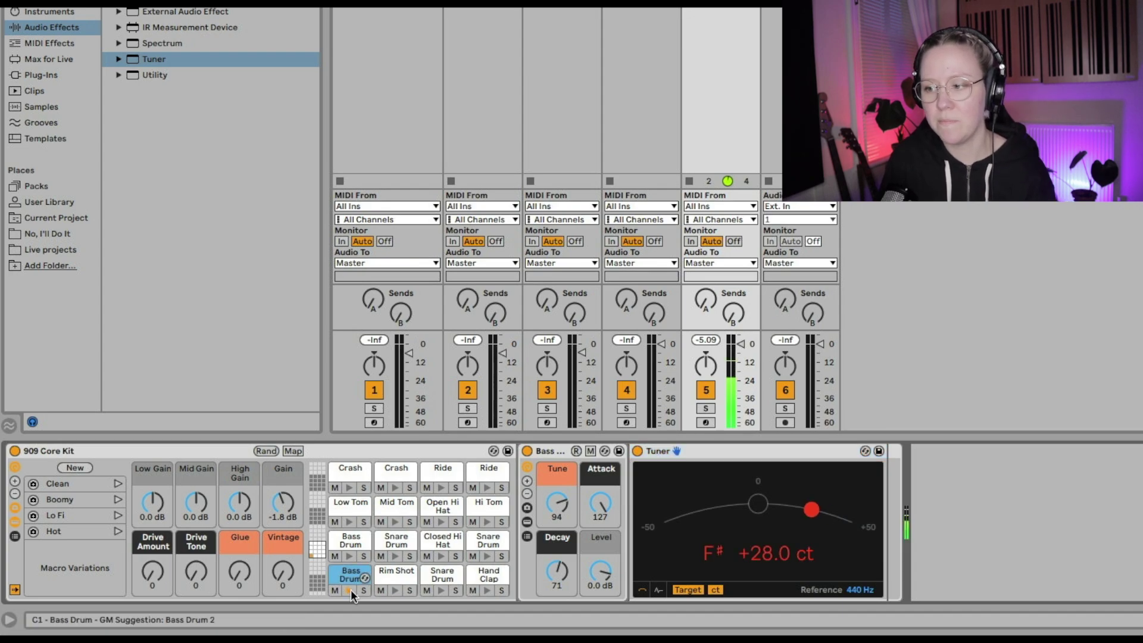
{"action": "left_click", "coordinate": [351, 589]}
{"action": "left_click", "coordinate": [351, 588]}
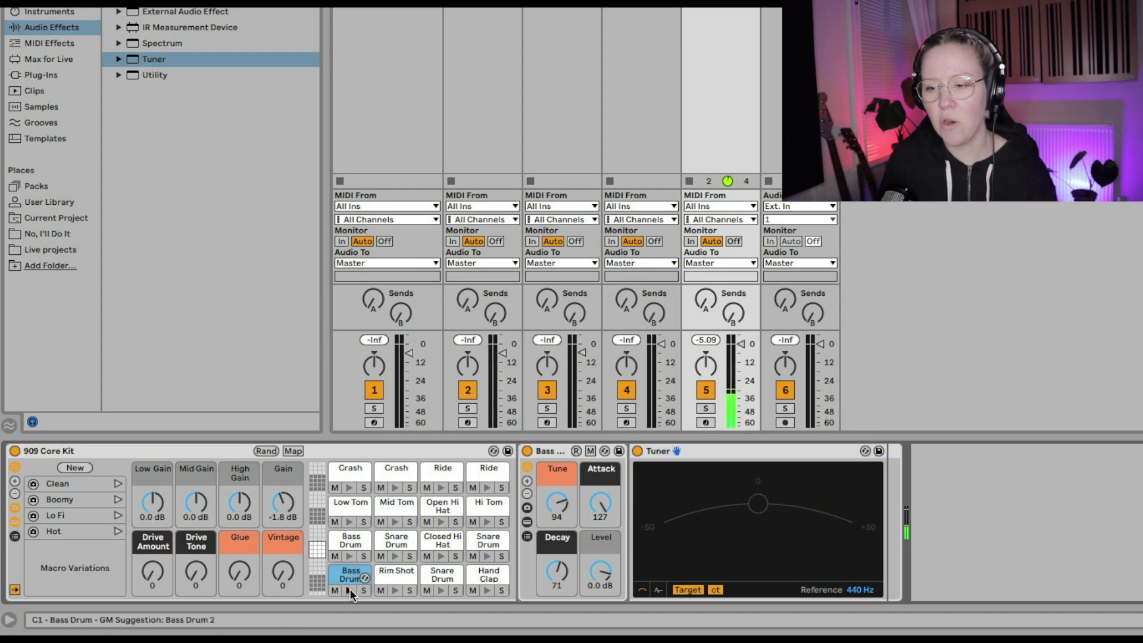
Raise the Bass Drum's Tune to 123, retriggering the pad to check its pitch in the Tuner
{"action": "left_click", "coordinate": [350, 590]}
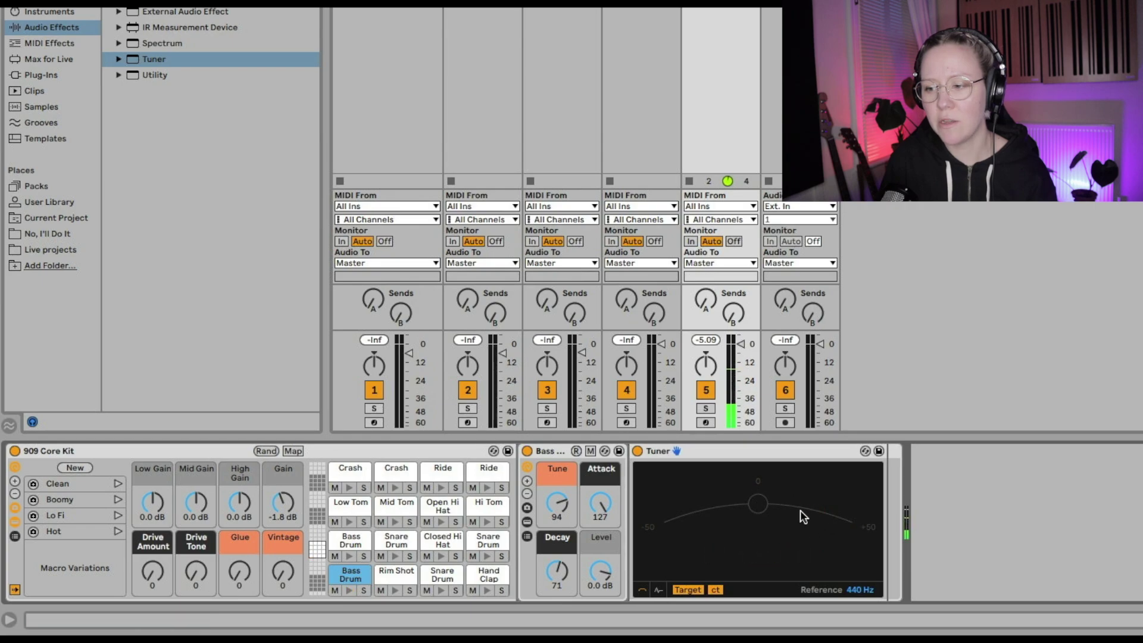
{"action": "left_click", "coordinate": [350, 589]}
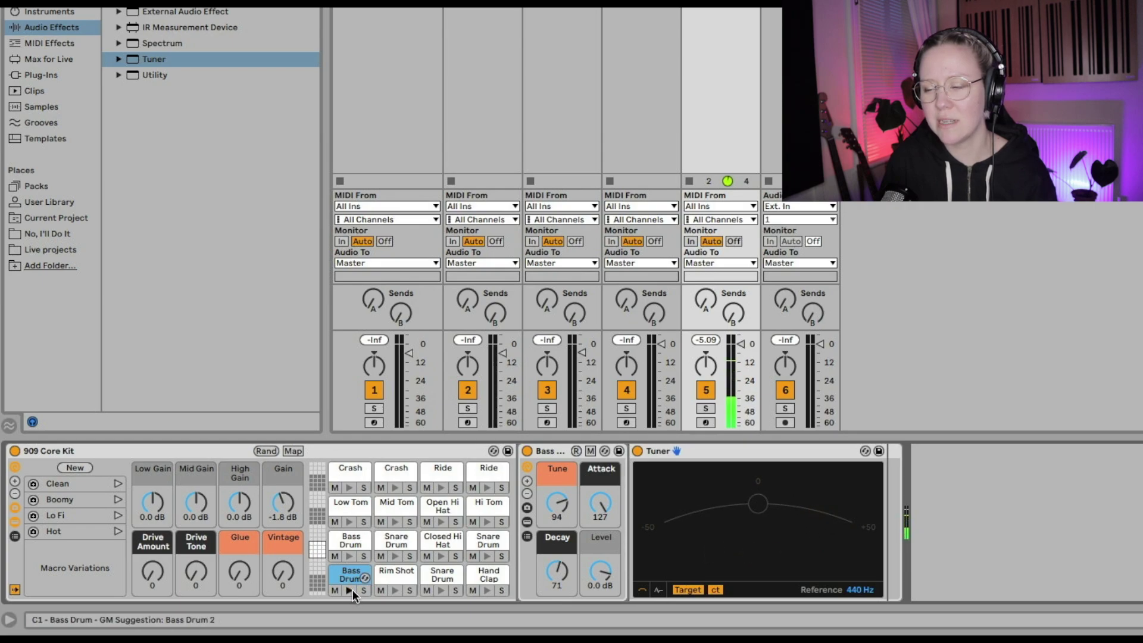
{"action": "left_click", "coordinate": [350, 589]}
{"action": "left_click", "coordinate": [353, 590]}
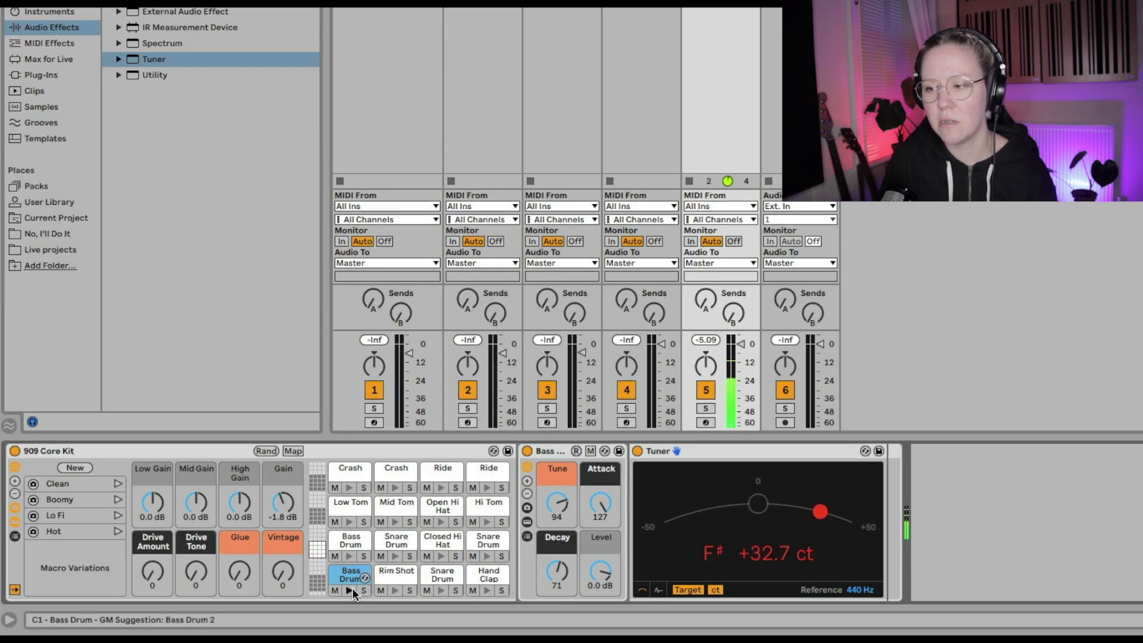
{"action": "left_click_drag", "start_coordinate": [557, 503], "coordinate": [558, 499]}
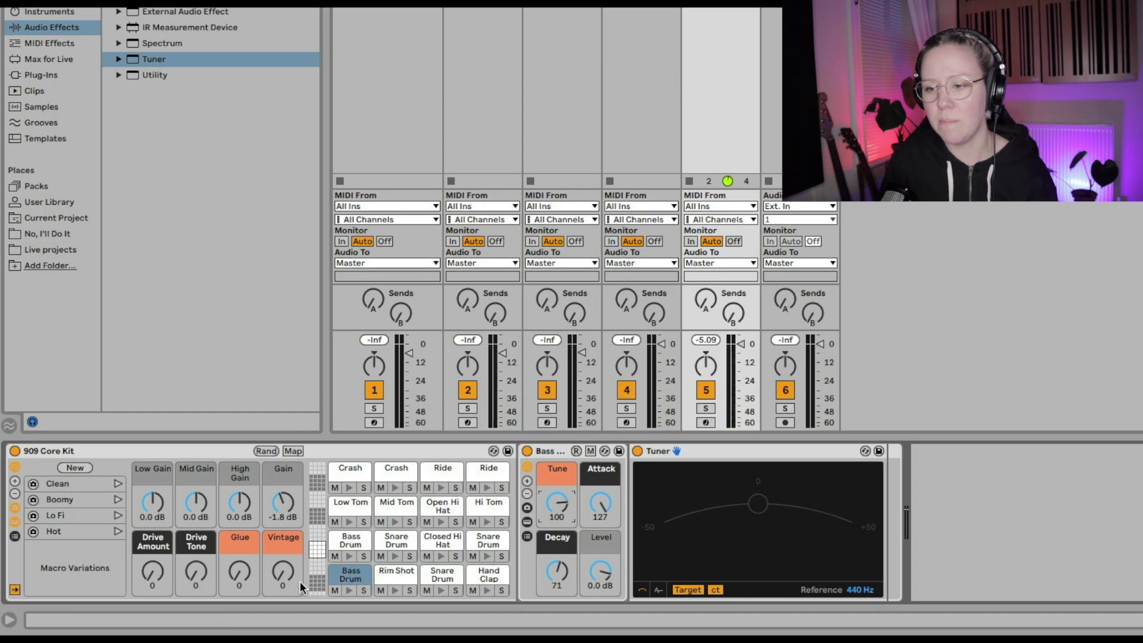
{"action": "left_click", "coordinate": [350, 589]}
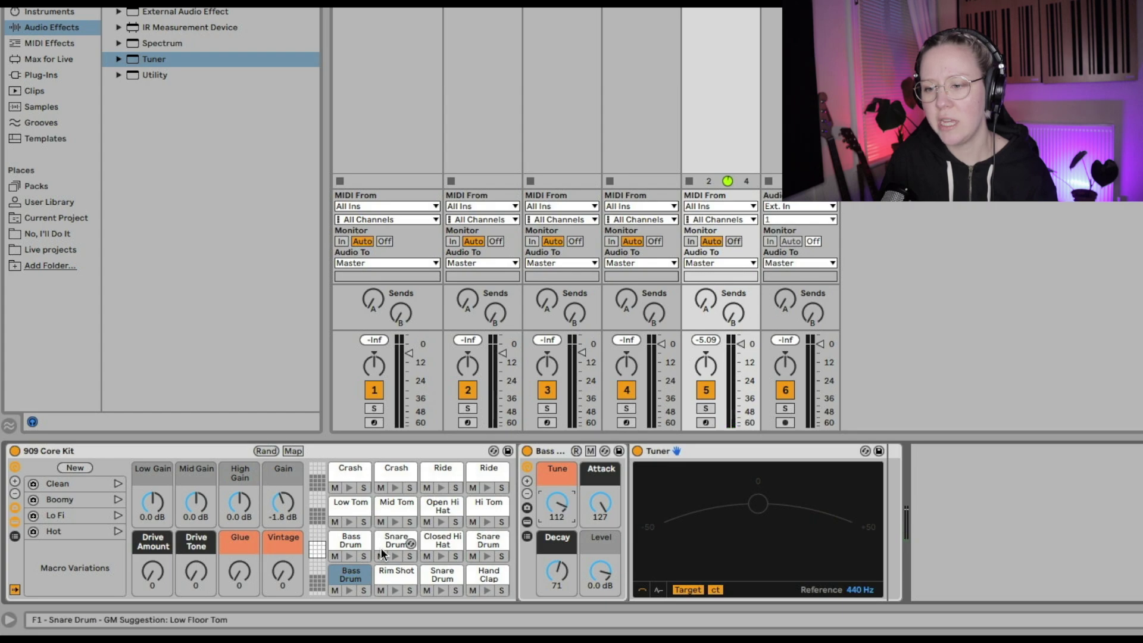
{"action": "left_click", "coordinate": [350, 590]}
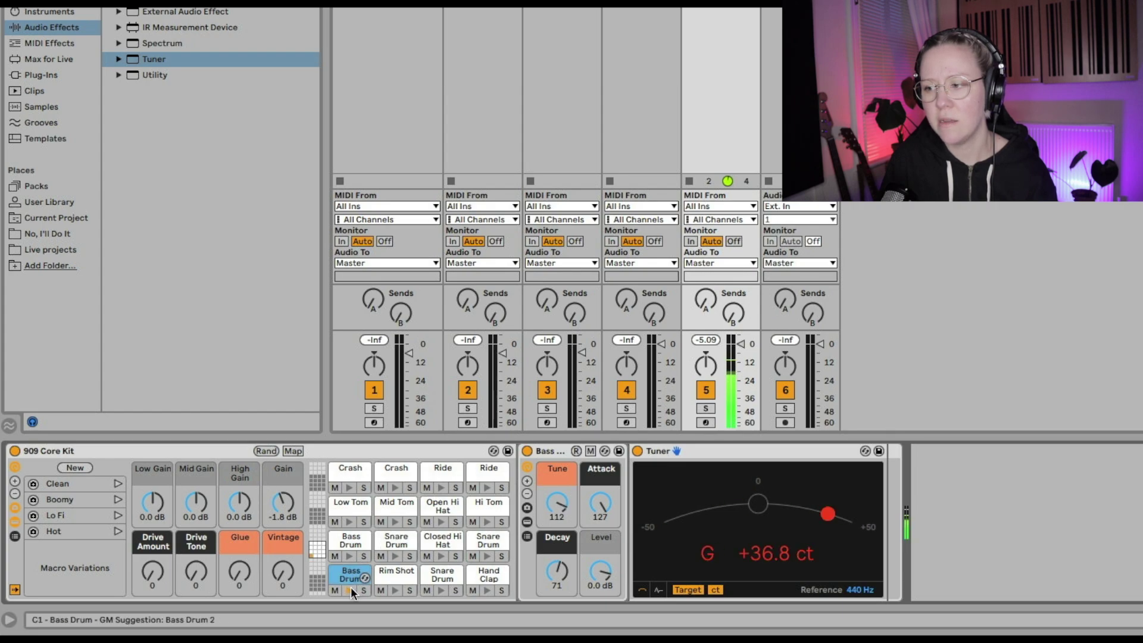
{"action": "left_click", "coordinate": [350, 590]}
{"action": "left_click", "coordinate": [351, 588]}
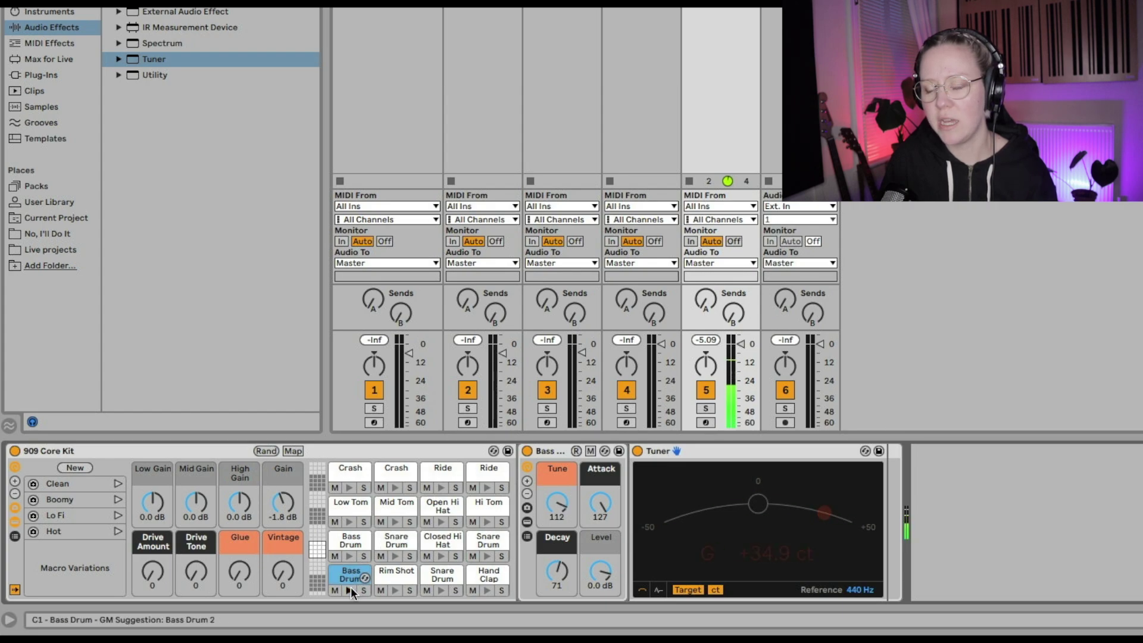
{"action": "left_click", "coordinate": [351, 587]}
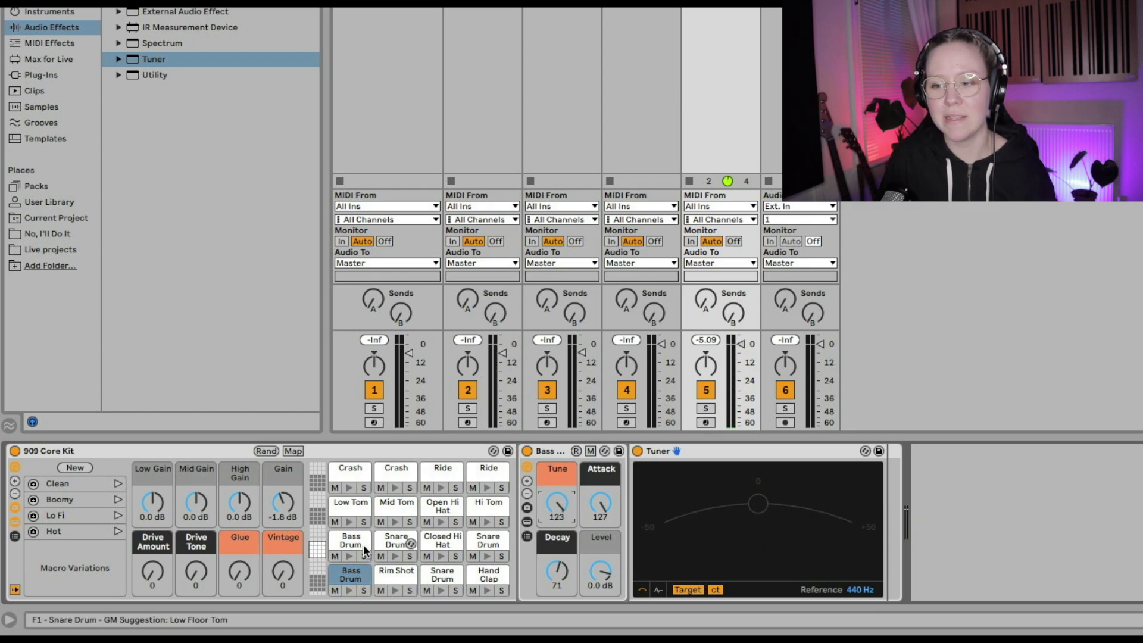
{"action": "left_click", "coordinate": [350, 590]}
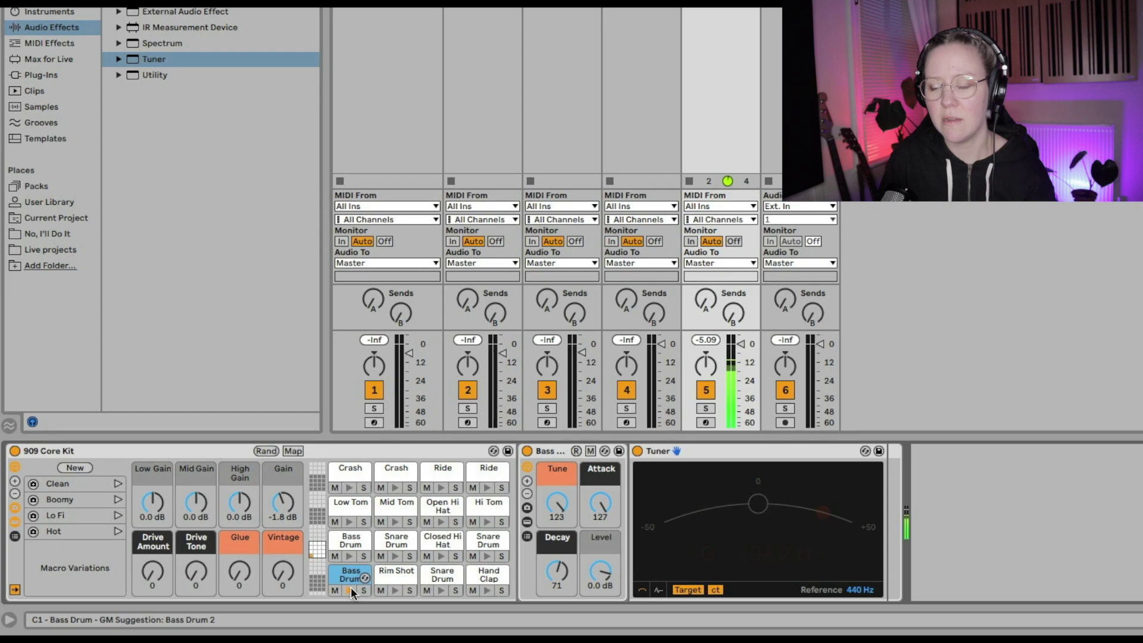
Audition the lower Snare Drum pad of the 909 Core Kit and launch the Bass A 87bpm clip
{"action": "left_click", "coordinate": [441, 591]}
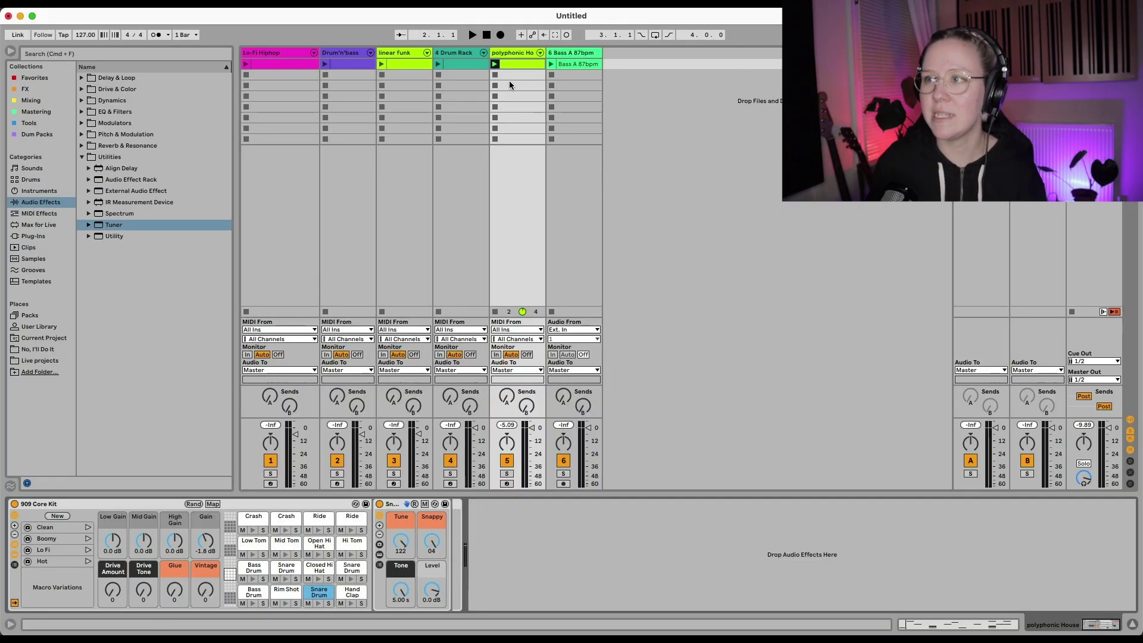
{"action": "left_click", "coordinate": [551, 64]}
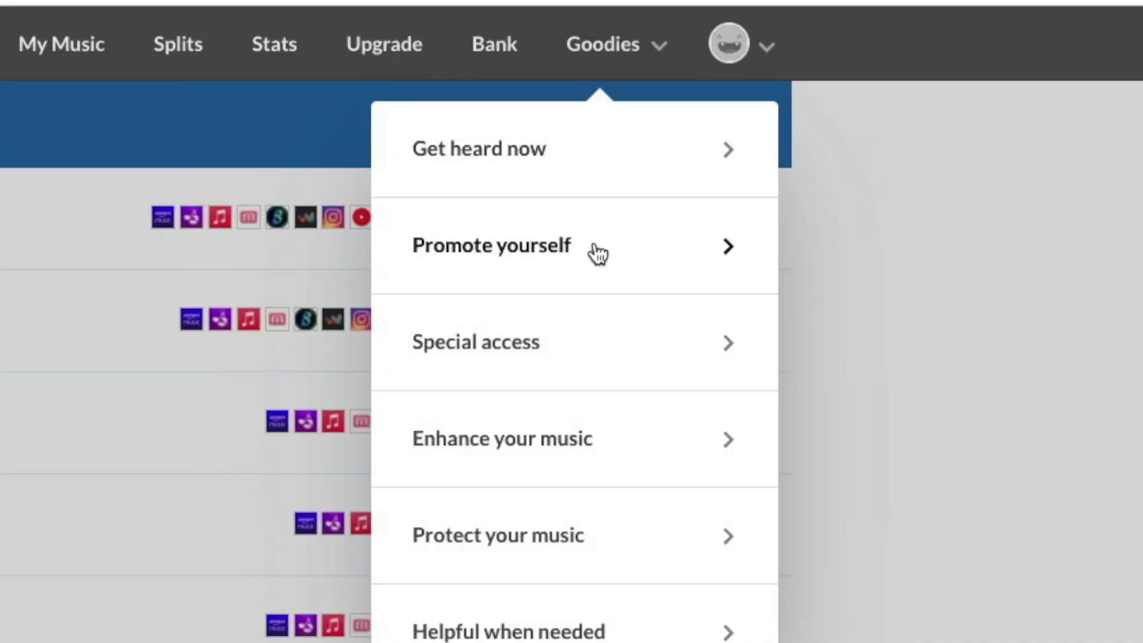
In the web browser, open the Promote yourself goodies and look through the No, I'll Do It release page down to its streaming links
{"action": "left_click", "coordinate": [597, 255]}
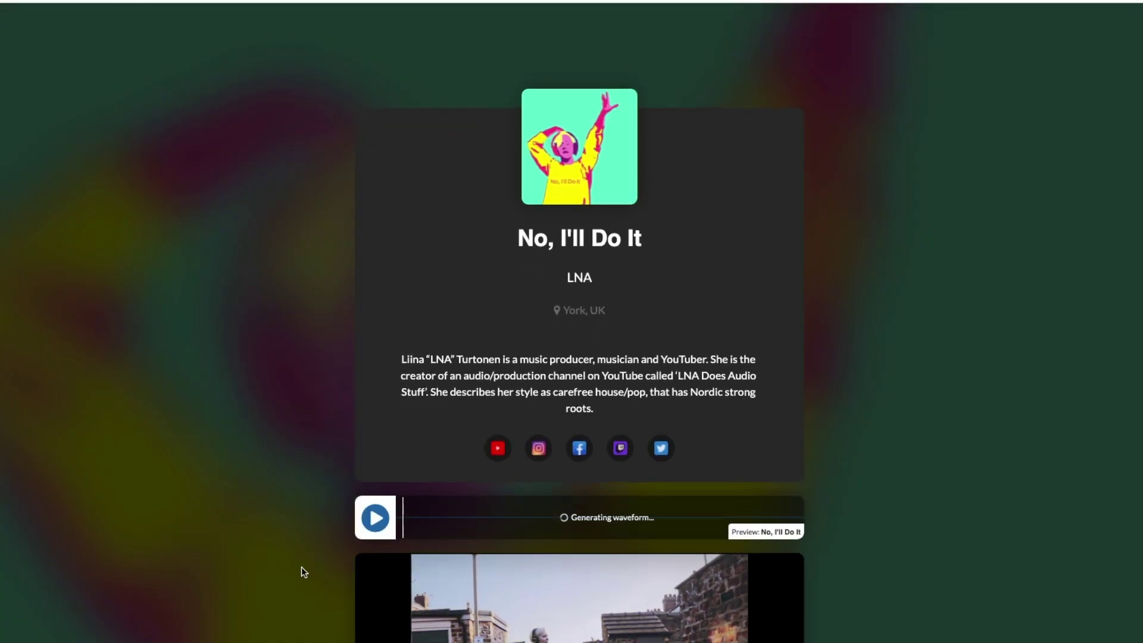
{"action": "scroll", "coordinate": [301, 567], "scroll_direction": "down", "scroll_amount": 3}
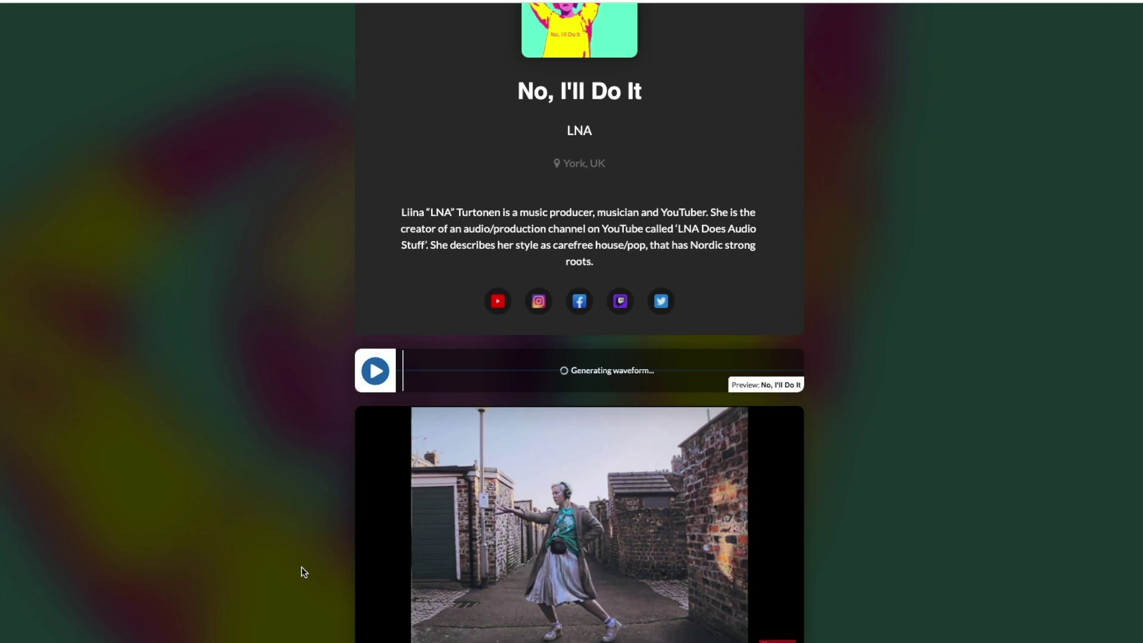
{"action": "scroll", "coordinate": [302, 571], "scroll_direction": "down", "scroll_amount": 2}
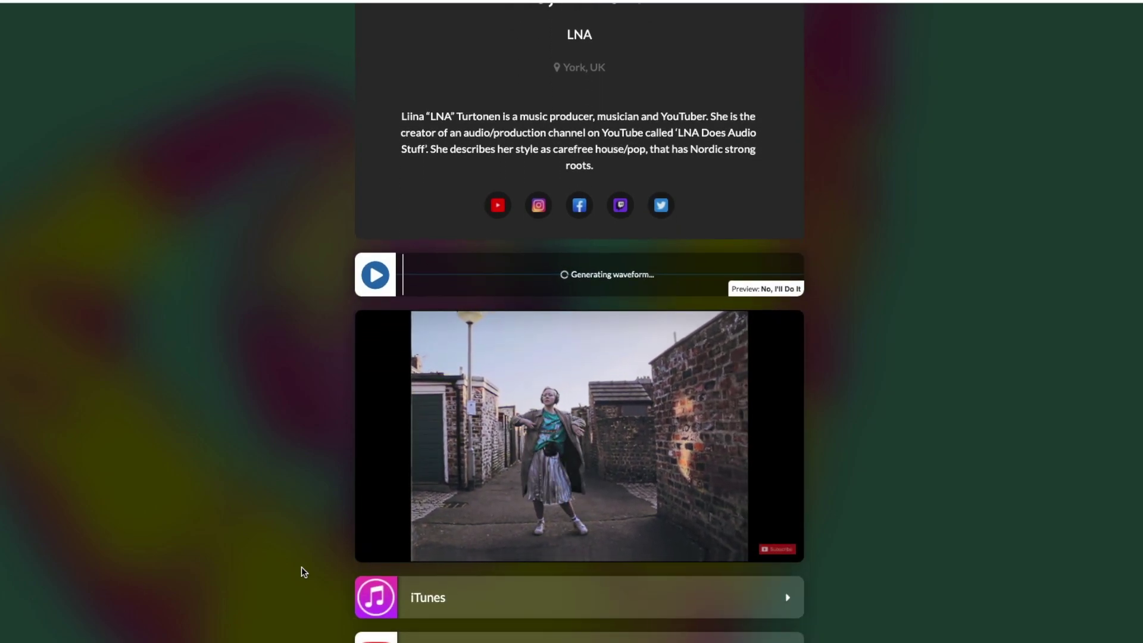
{"action": "scroll", "coordinate": [302, 569], "scroll_direction": "down", "scroll_amount": 1}
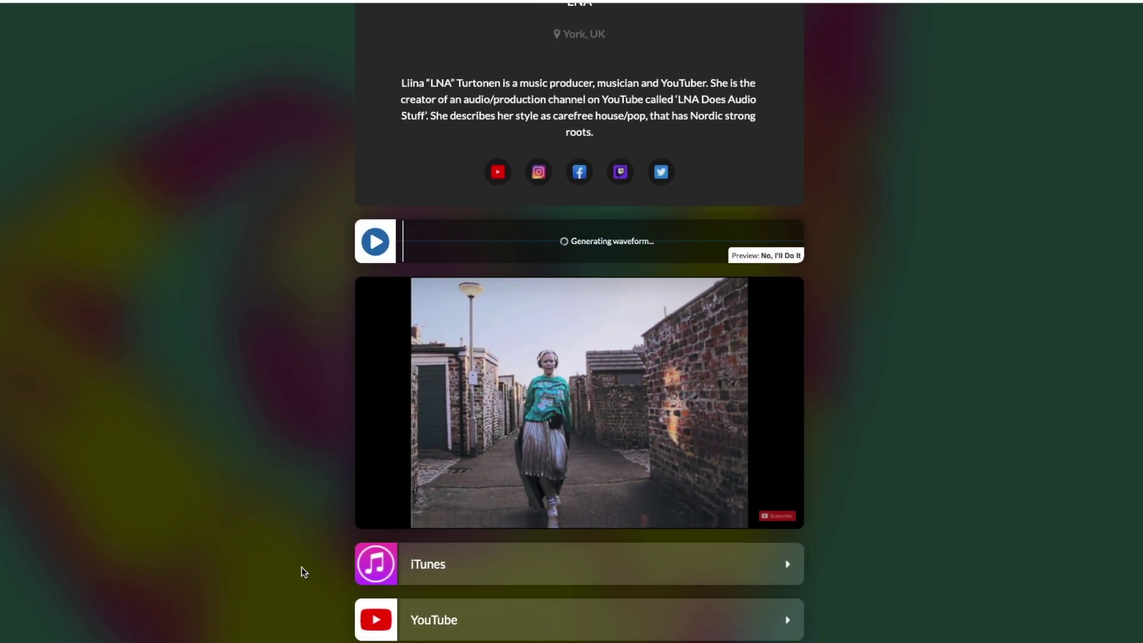
{"action": "scroll", "coordinate": [301, 567], "scroll_direction": "down", "scroll_amount": 3}
{"action": "scroll", "coordinate": [301, 564], "scroll_direction": "down", "scroll_amount": 4}
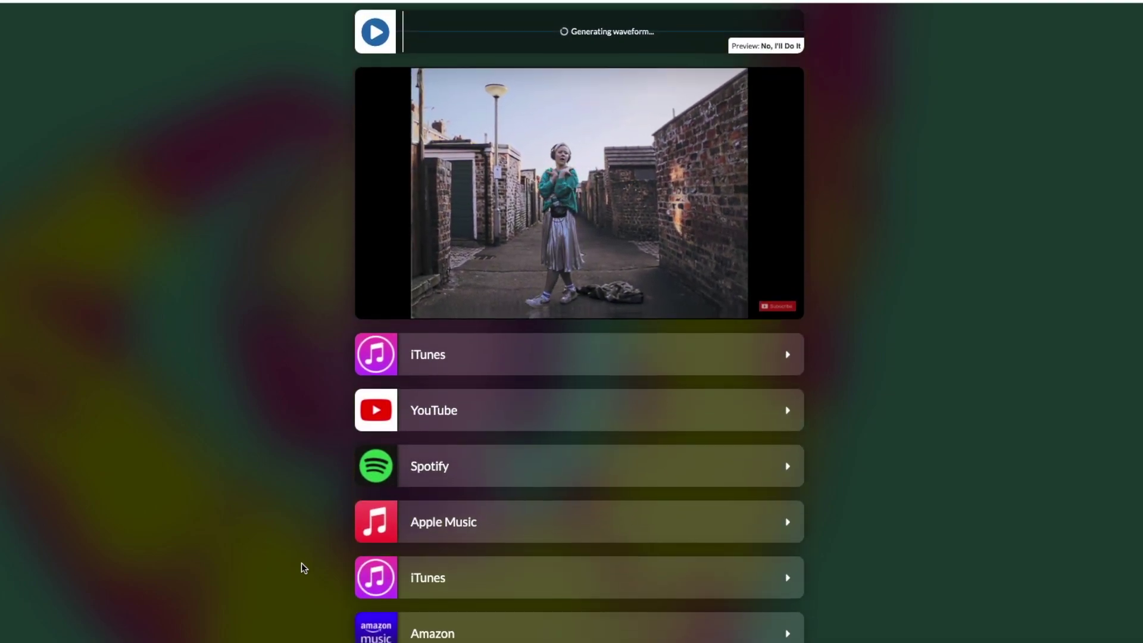
{"action": "scroll", "coordinate": [301, 563], "scroll_direction": "down", "scroll_amount": 1}
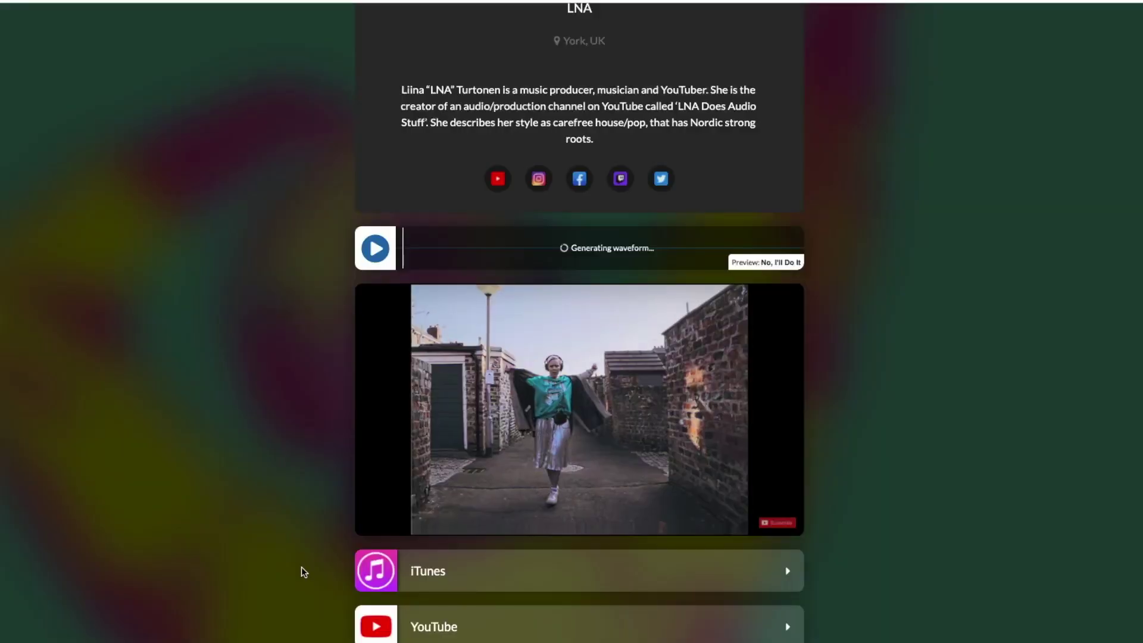
{"action": "scroll", "coordinate": [301, 568], "scroll_direction": "down", "scroll_amount": 2}
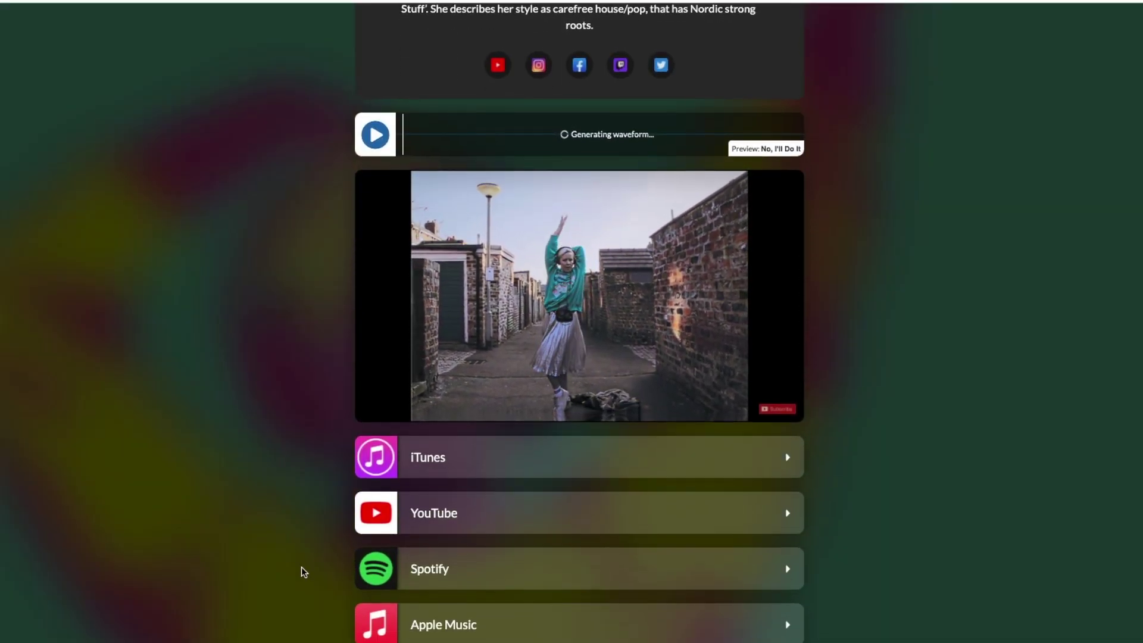
{"action": "scroll", "coordinate": [301, 566], "scroll_direction": "down", "scroll_amount": 3}
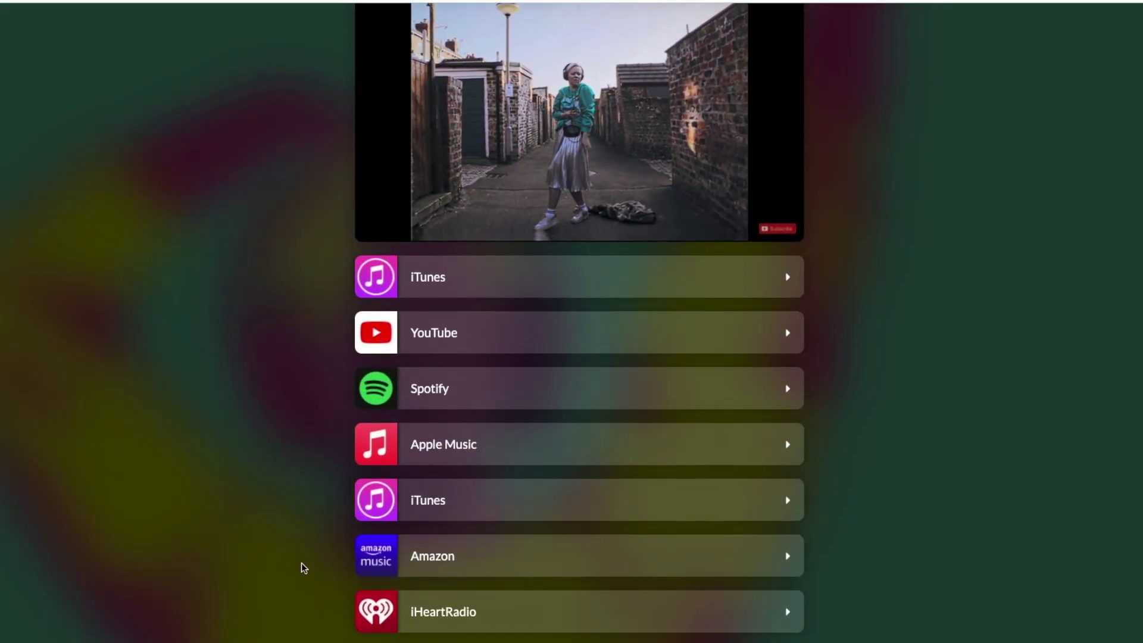
{"action": "scroll", "coordinate": [302, 563], "scroll_direction": "down", "scroll_amount": 1}
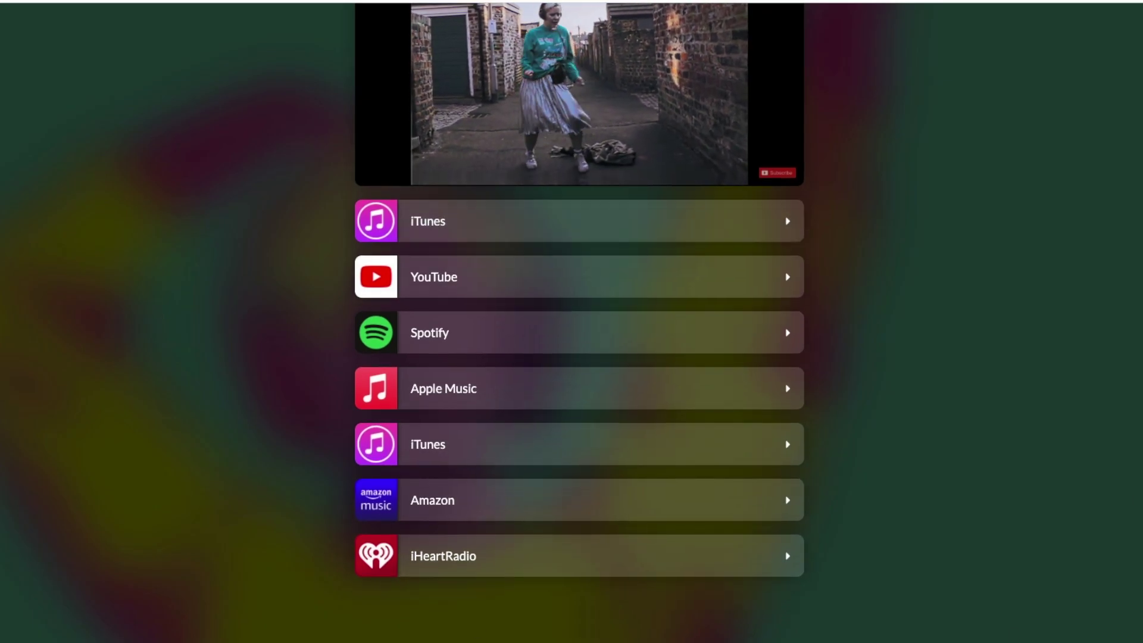
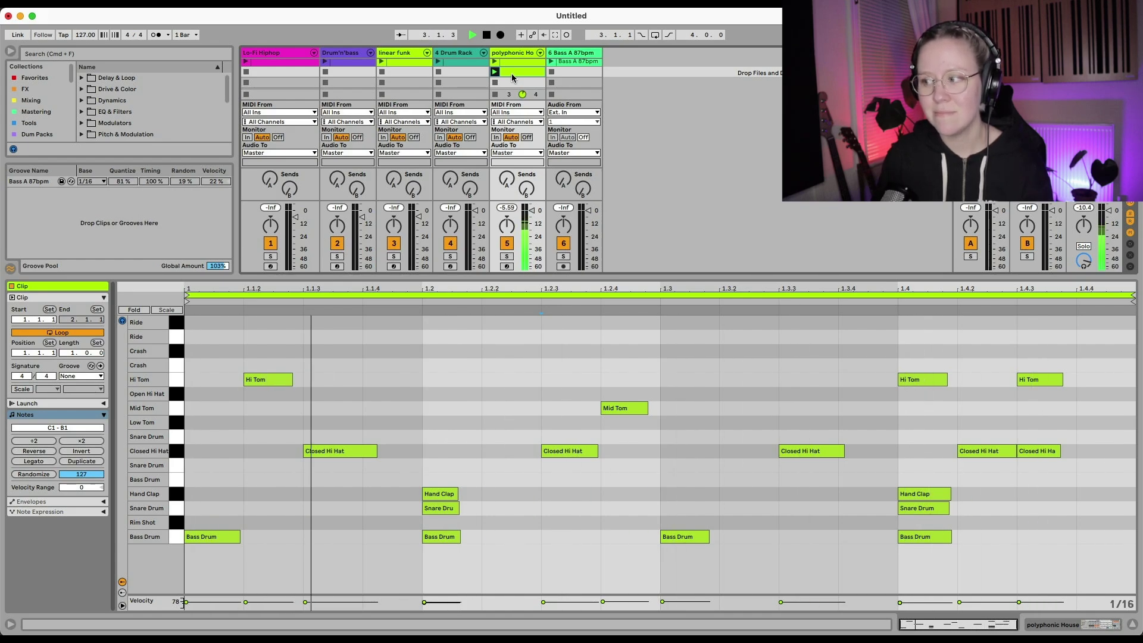
Play the first polyphonic House clip to compare its timing with the second clip, and launch the Bass A 87bpm clip
{"action": "key", "text": "space"}
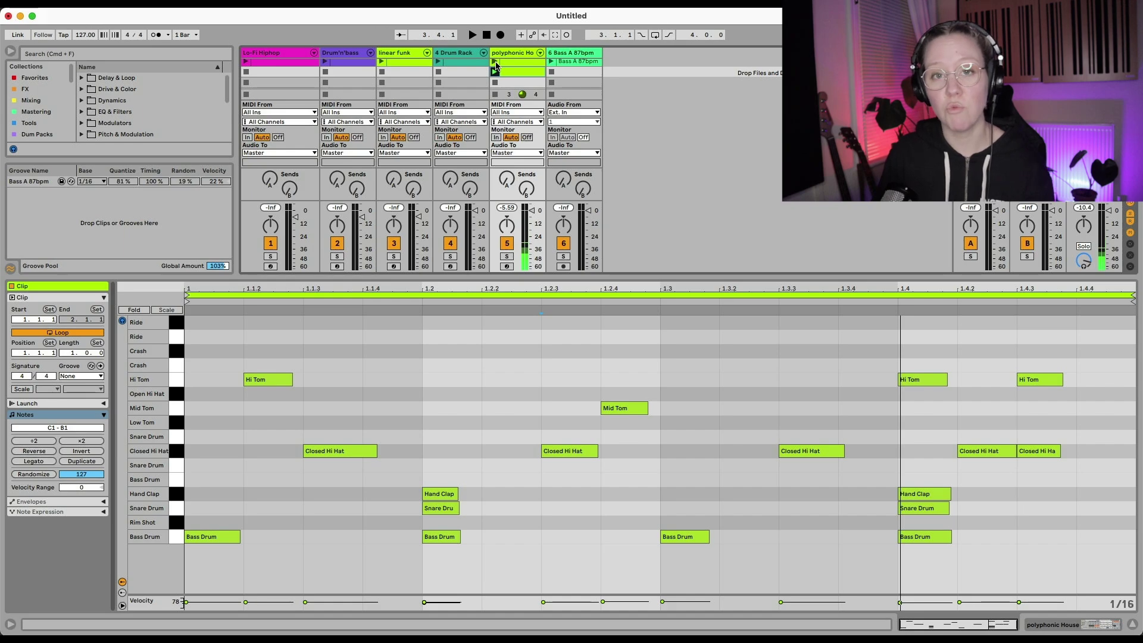
{"action": "left_click", "coordinate": [495, 65]}
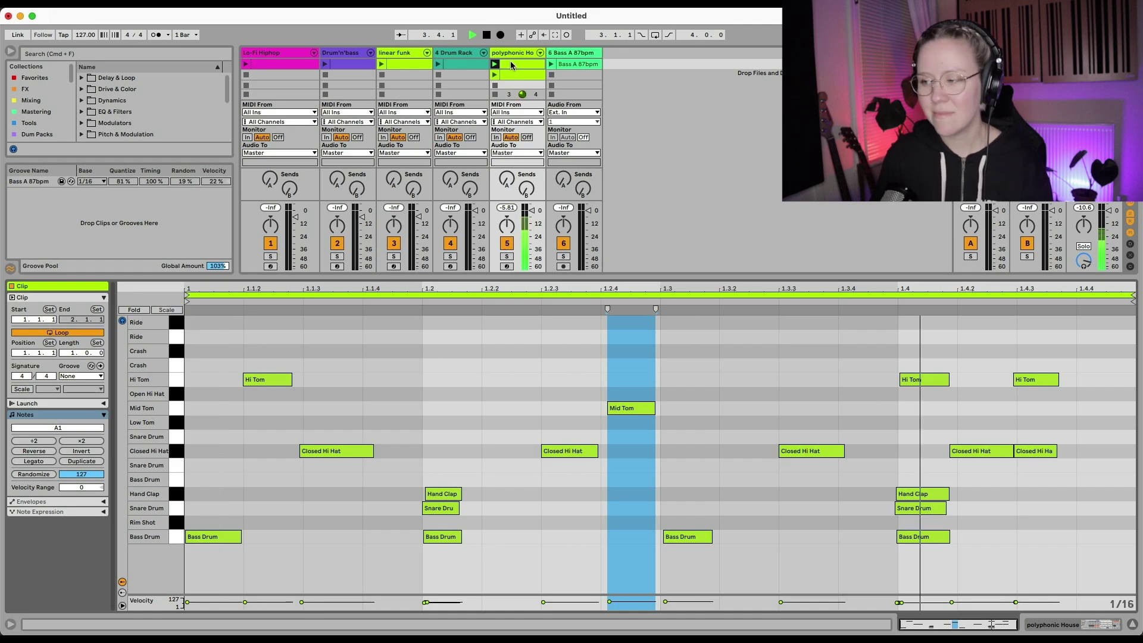
{"action": "key", "text": "space"}
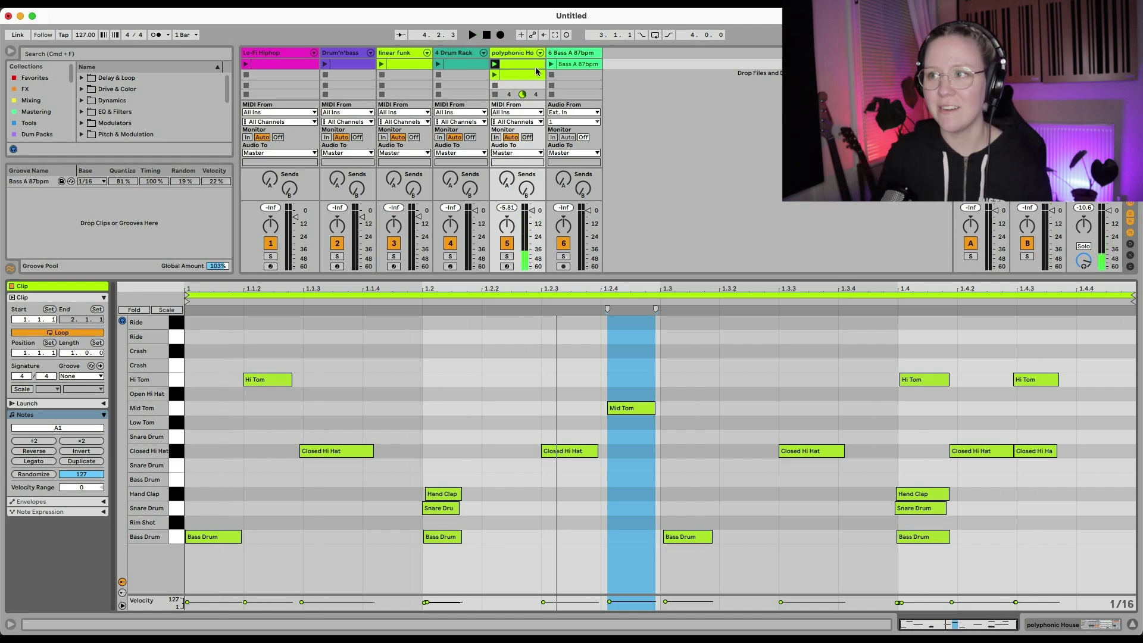
{"action": "left_click", "coordinate": [553, 63]}
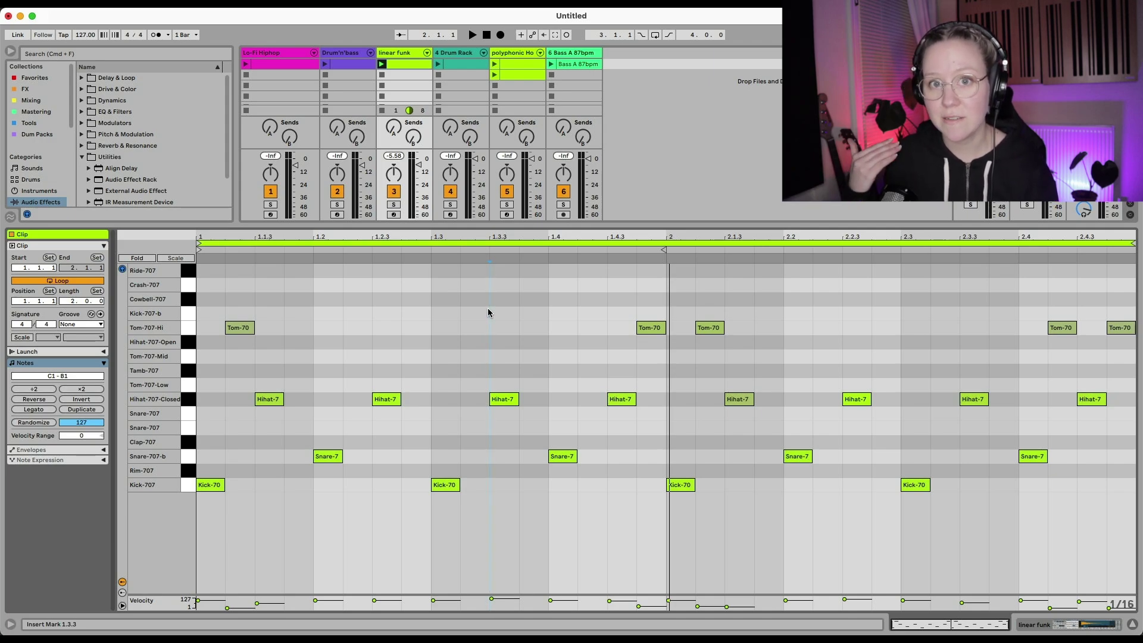
Audition the linear funk clip and nudge its last three Kick-707 notes slightly ahead of the grid
{"action": "key", "text": "space"}
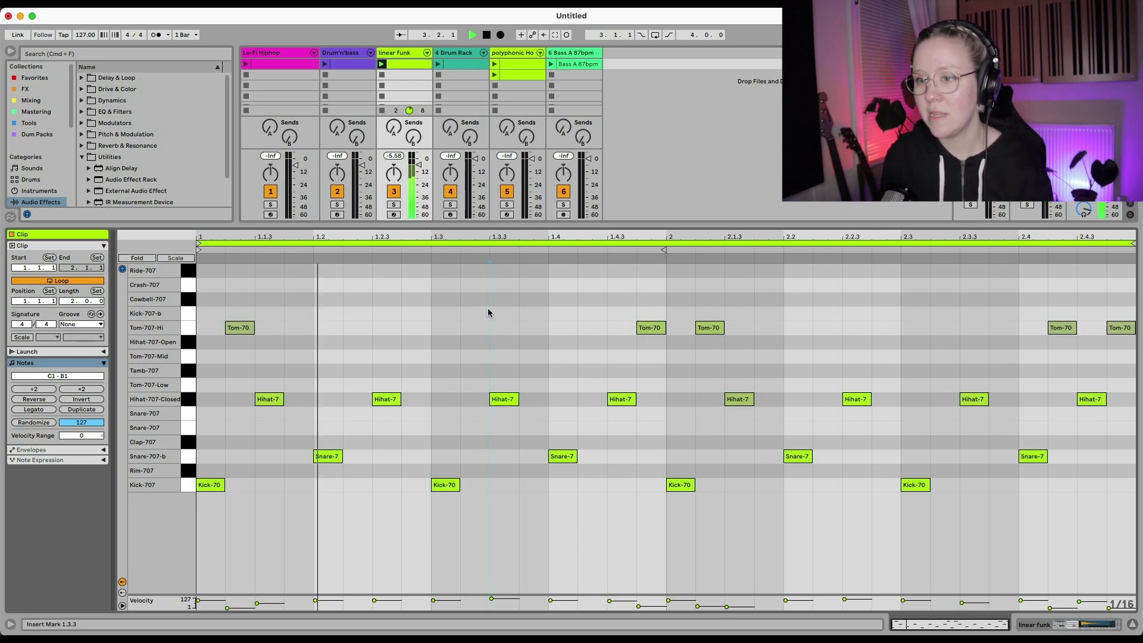
{"action": "key", "text": "space"}
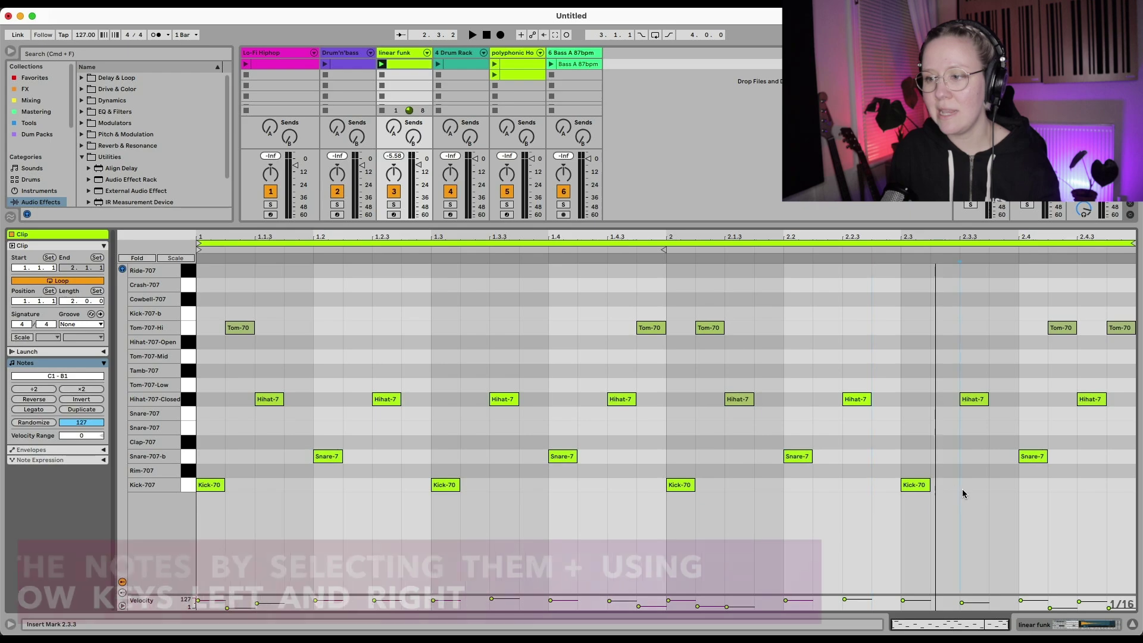
{"action": "left_click_drag", "start_coordinate": [962, 490], "coordinate": [442, 484]}
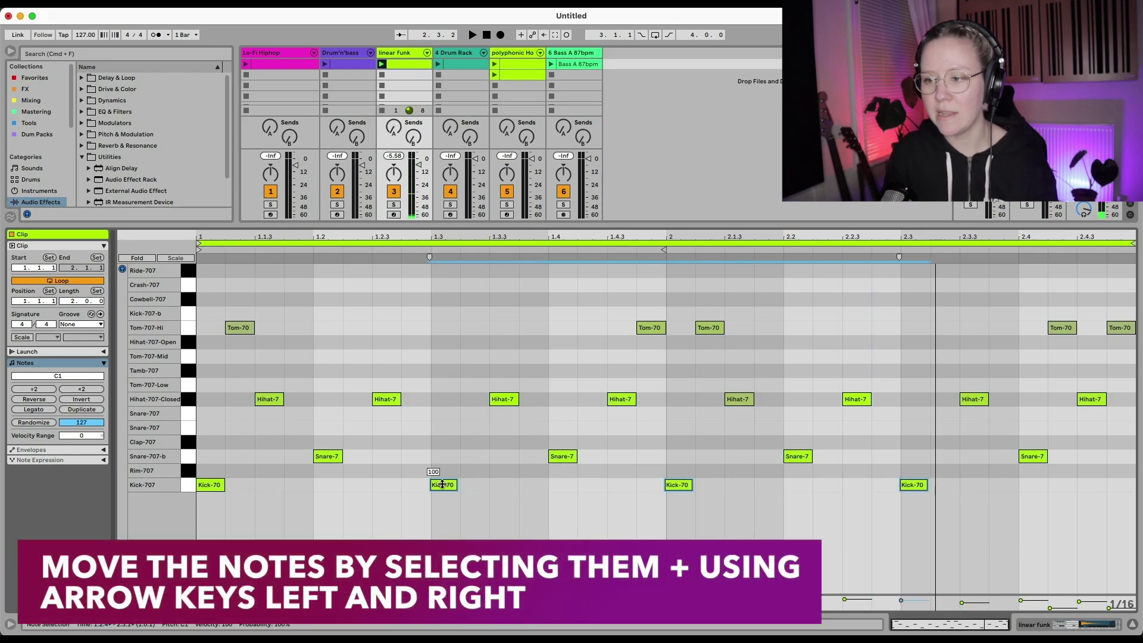
{"action": "key", "text": "Right"}
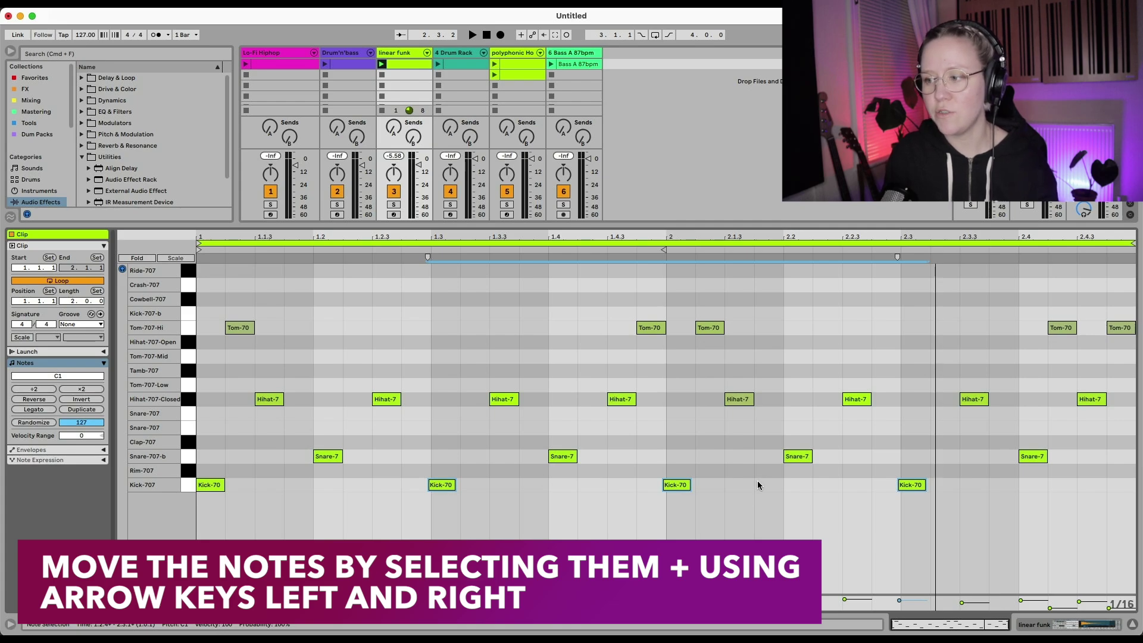
Nudge all four Snare-707-b notes of the linear funk clip slightly behind the grid and inspect their offset
{"action": "left_click_drag", "start_coordinate": [1094, 458], "coordinate": [246, 454]}
{"action": "key", "text": "alt+Right"}
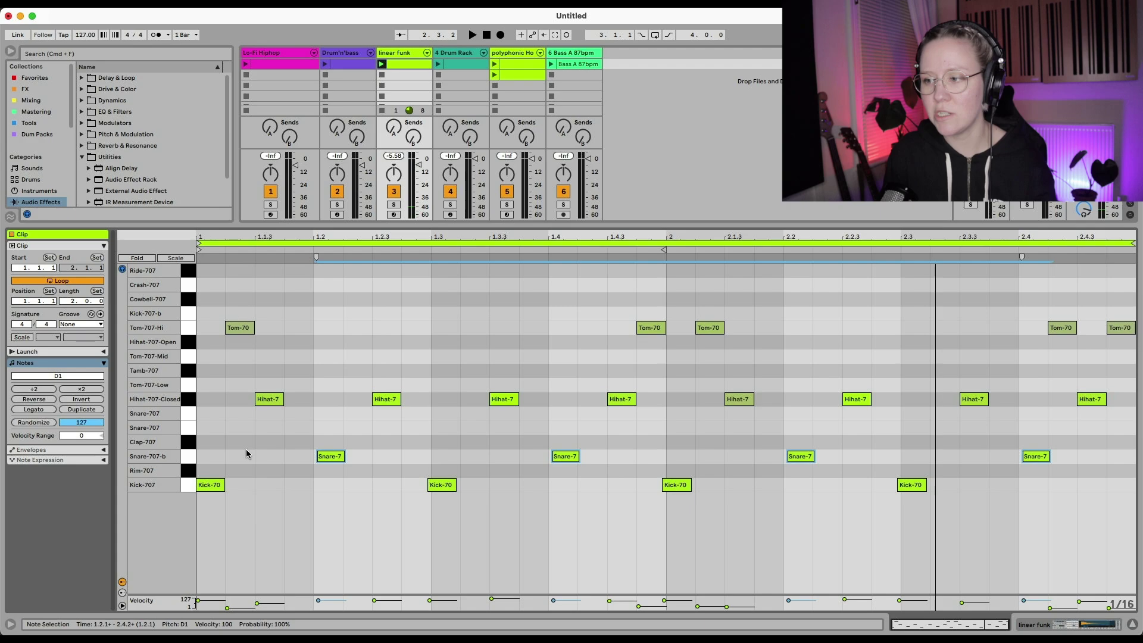
{"action": "scroll", "coordinate": [320, 458], "scroll_direction": "up", "scroll_amount": 5}
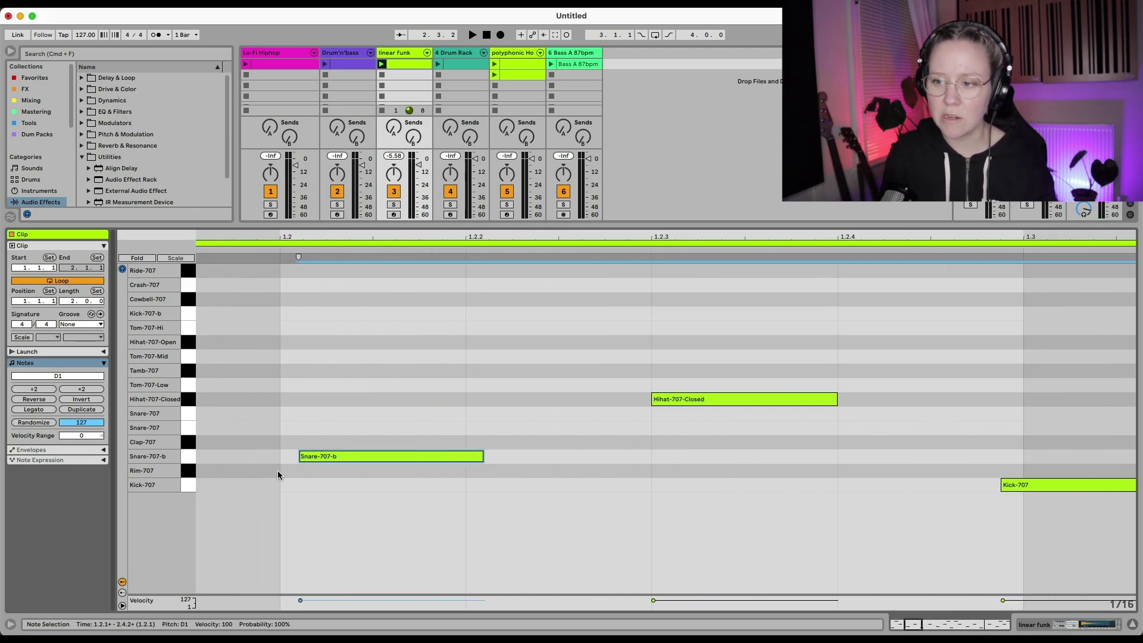
{"action": "scroll", "coordinate": [310, 459], "scroll_direction": "down", "scroll_amount": 5}
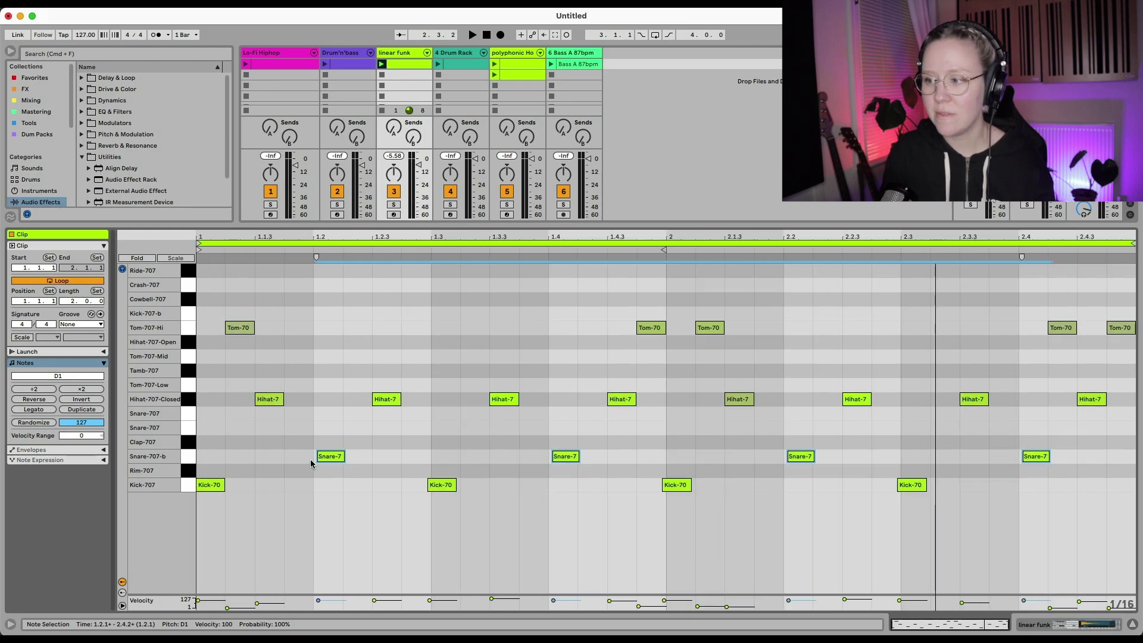
Play back the shifted linear funk pattern and move its last three Kick-707 notes a sixteenth later
{"action": "key", "text": "space"}
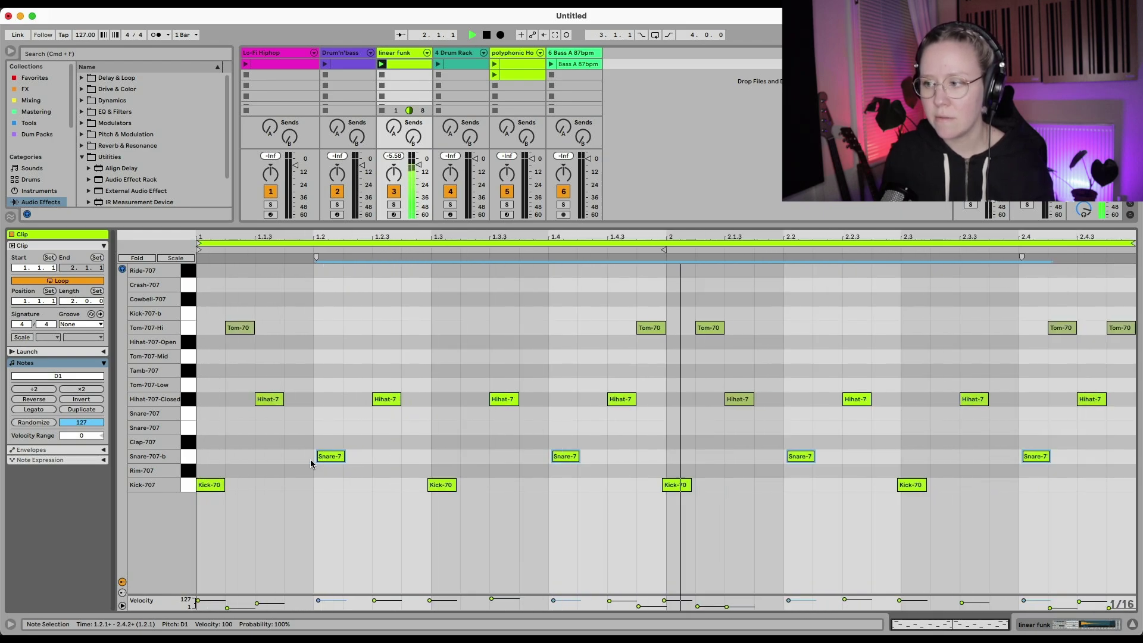
{"action": "left_click_drag", "start_coordinate": [658, 479], "coordinate": [887, 498]}
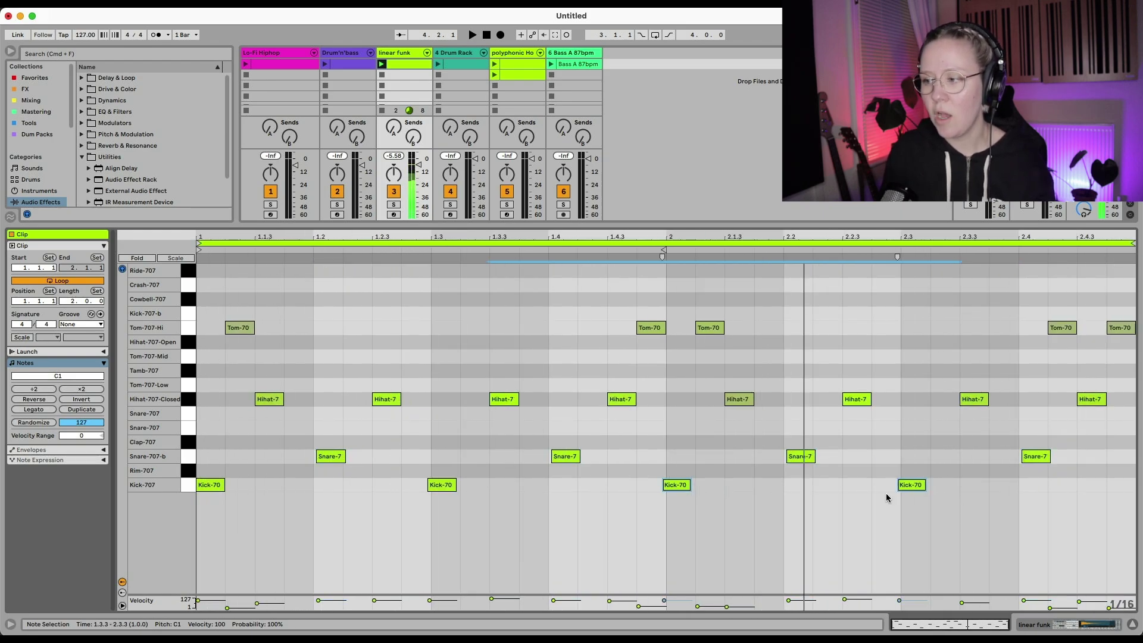
{"action": "left_click_drag", "start_coordinate": [958, 490], "coordinate": [387, 492]}
{"action": "key", "text": "super+Right"}
{"action": "key", "text": "super+Right"}
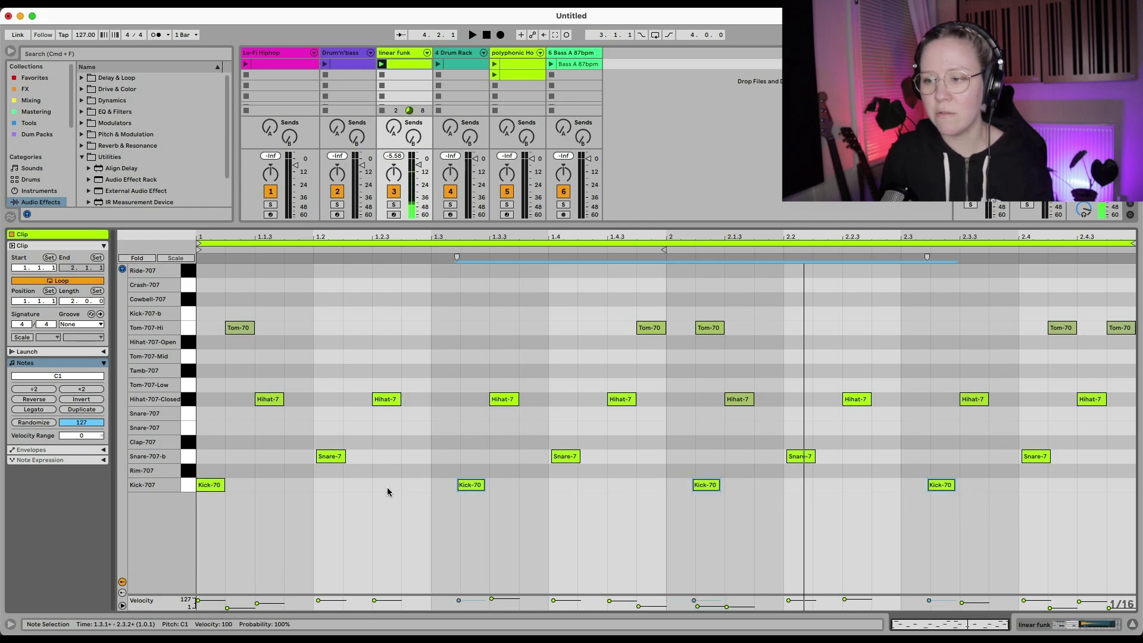
Move the linear funk clip's last three Kick-707 notes to slightly behind the beats at 1.3, 2 and 2.3
{"action": "key", "text": "super+Right"}
{"action": "key", "text": "super+Right"}
{"action": "key", "text": "super+Right"}
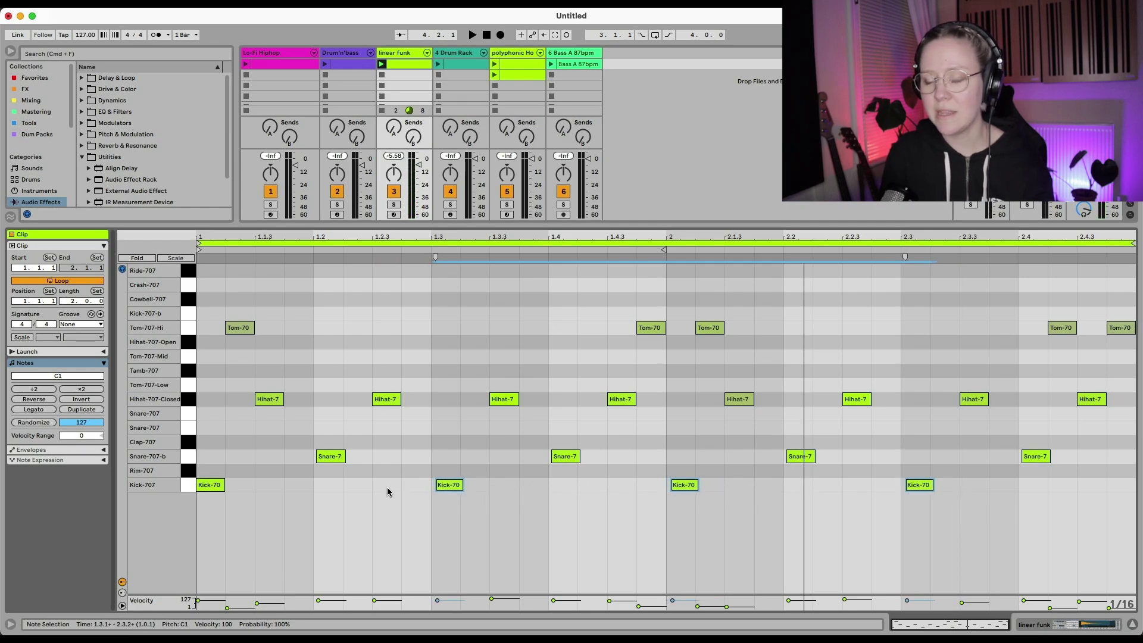
Nudge all four Snare-707-b notes of the linear funk clip slightly ahead of the grid and play back the pattern
{"action": "left_click_drag", "start_coordinate": [1052, 465], "coordinate": [69, 459]}
{"action": "key", "text": "super+Left"}
{"action": "key", "text": "super+Left"}
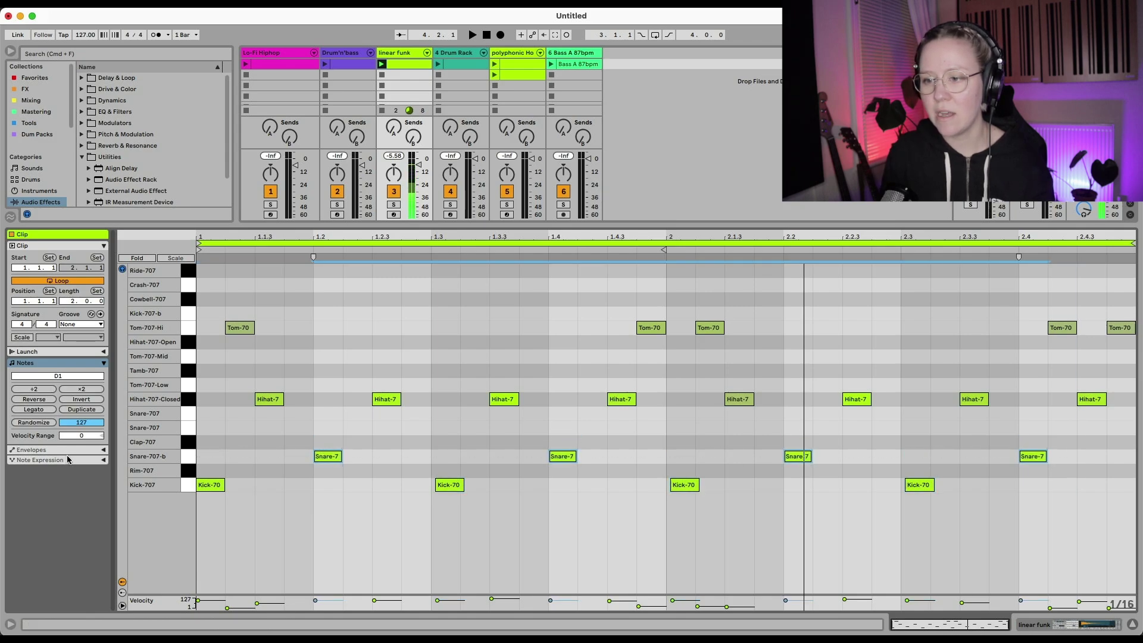
{"action": "left_click", "coordinate": [563, 511]}
{"action": "key", "text": "space"}
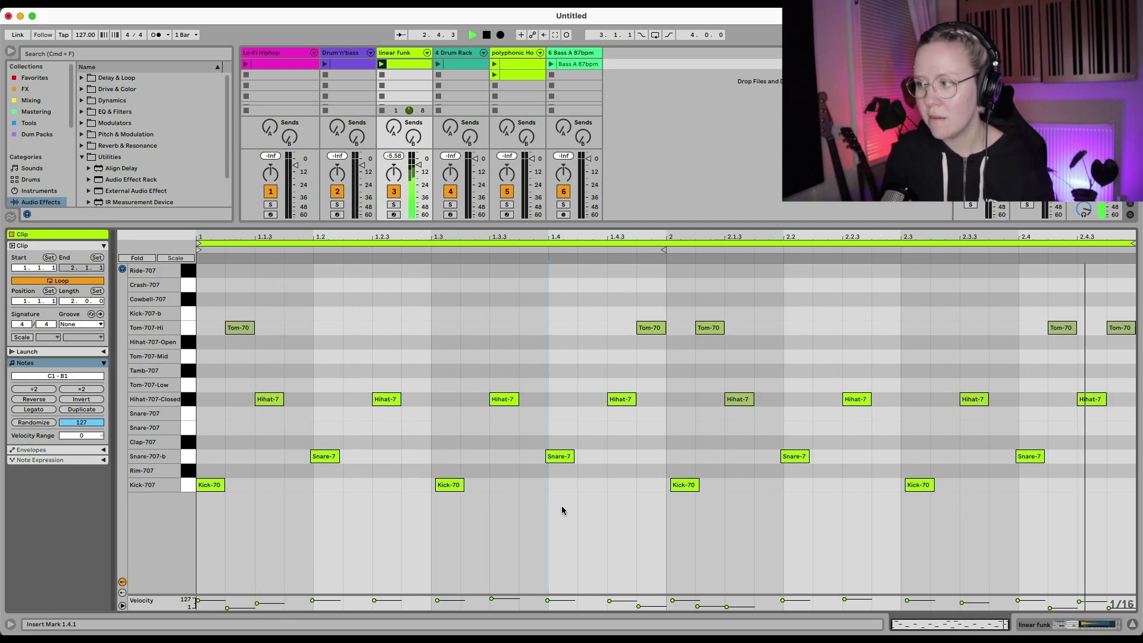
{"action": "key", "text": "space"}
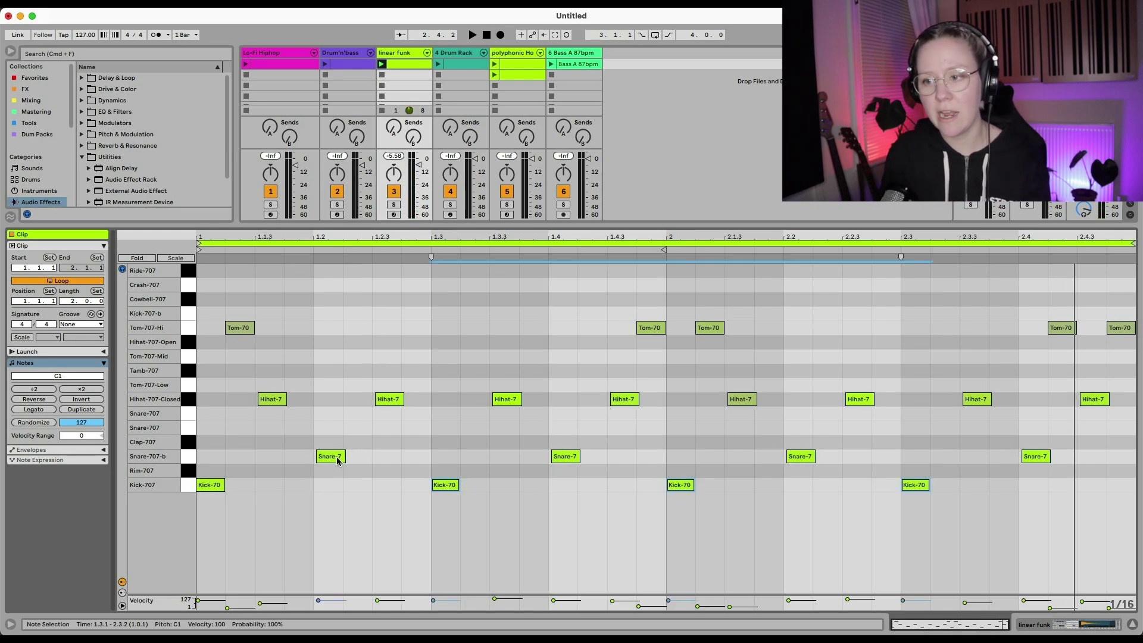
Play back the shifted pattern, nudge the first four Tom-707-Hi notes slightly behind the grid, and listen again
{"action": "key", "text": "space"}
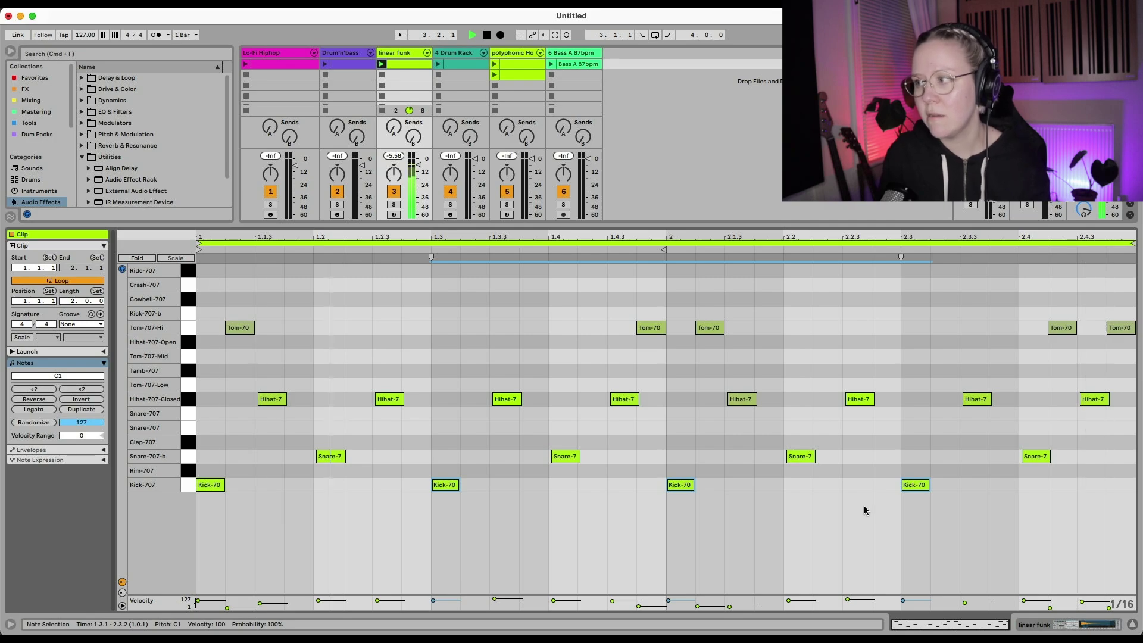
{"action": "key", "text": "space"}
{"action": "left_click_drag", "start_coordinate": [211, 323], "coordinate": [1091, 331]}
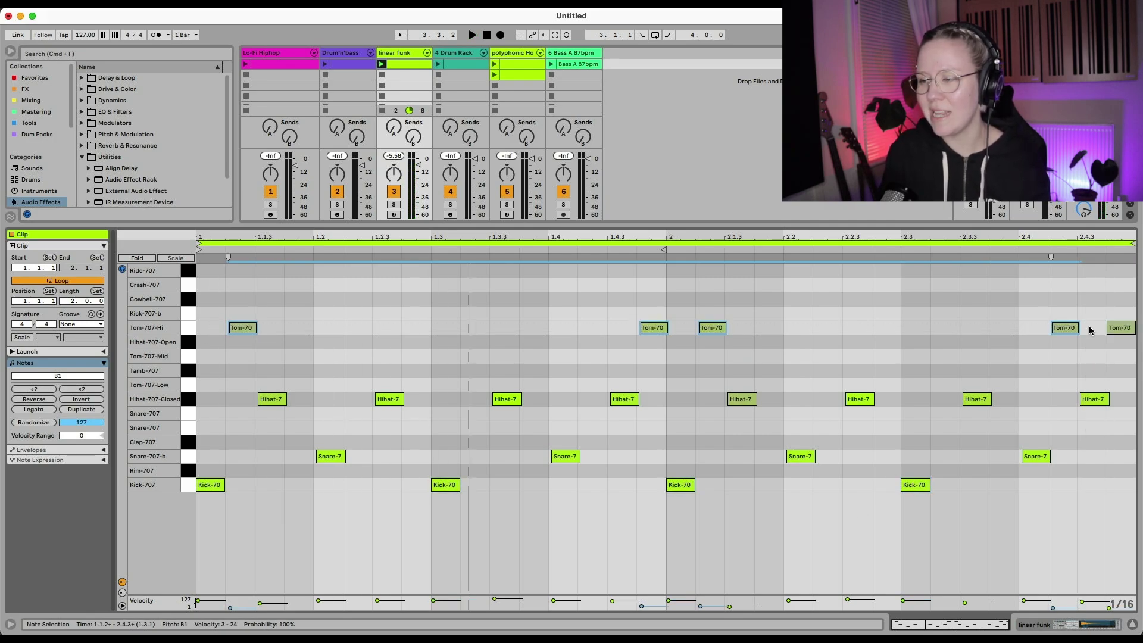
{"action": "key", "text": "space"}
{"action": "left_click", "coordinate": [1090, 331]}
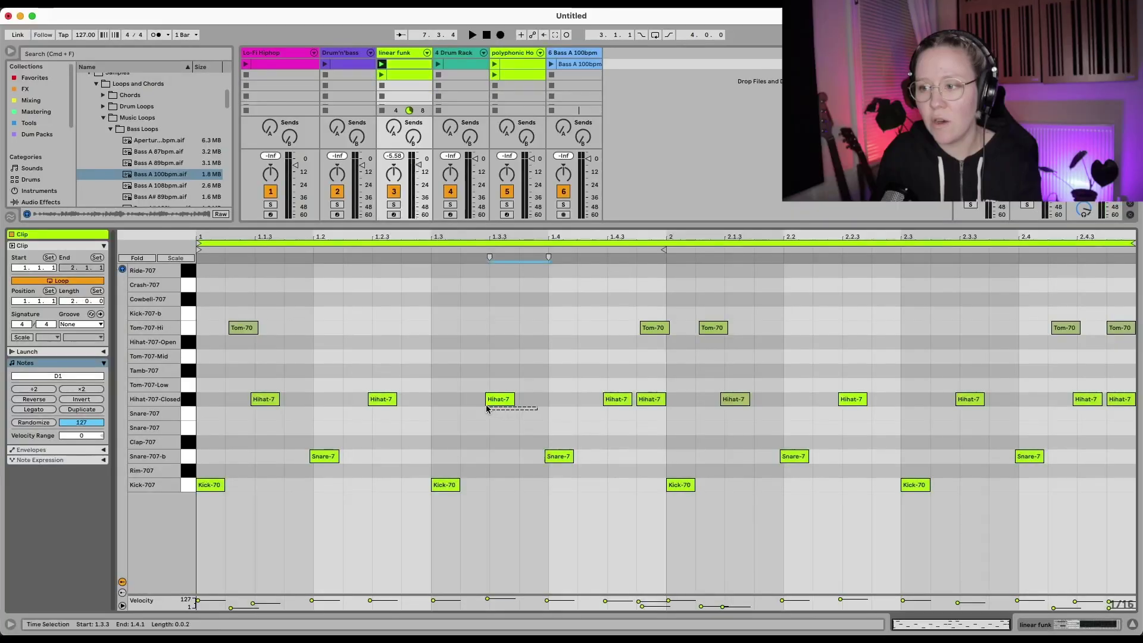
Individually nudge the closed hi-hats near 1.2.3 and 1.3.3 and the snares near 1.2, 2.2 and 2.4 slightly later
{"action": "left_click", "coordinate": [485, 401]}
{"action": "left_click", "coordinate": [383, 399]}
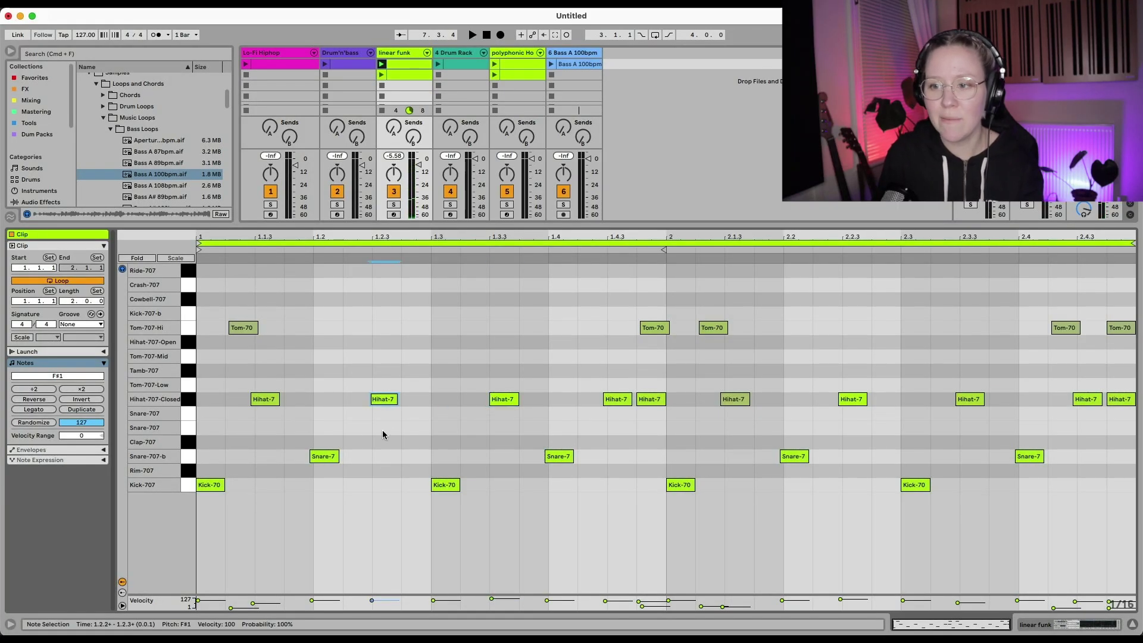
{"action": "left_click", "coordinate": [324, 459]}
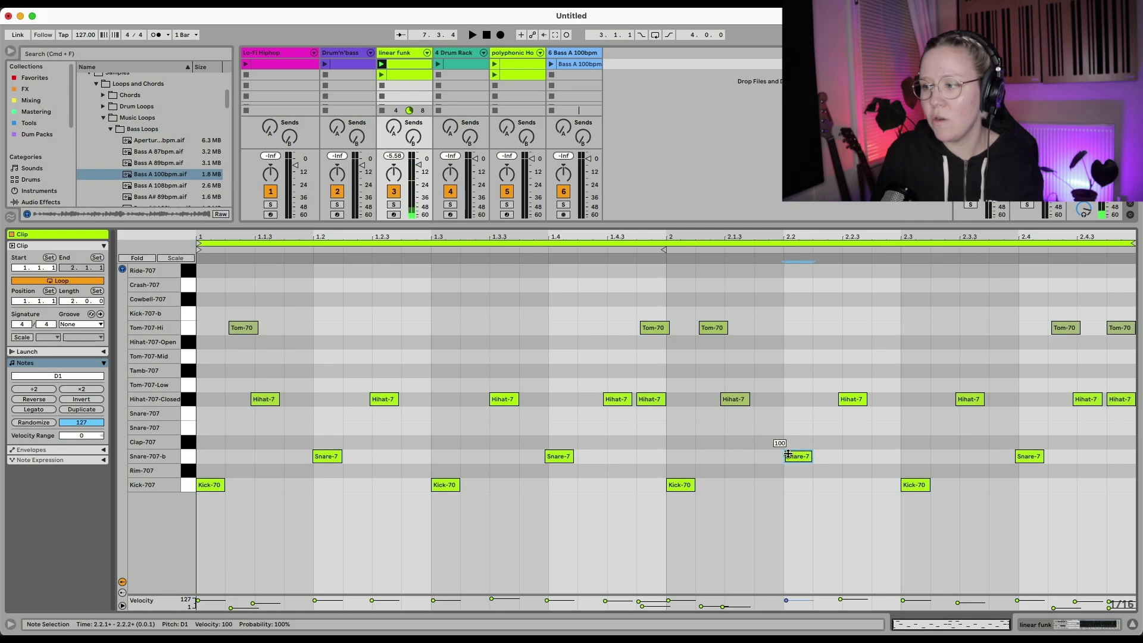
{"action": "left_click", "coordinate": [1027, 456]}
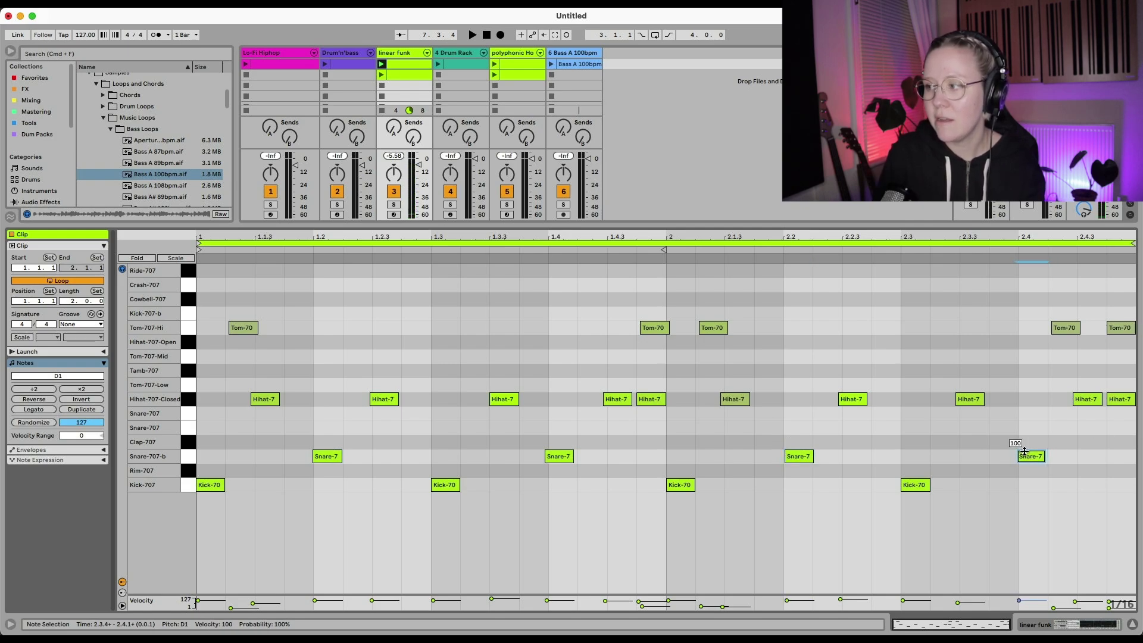
Nudge the closed hi-hat near 2.3.3 slightly later and the one just before bar 2 slightly earlier, and select the last hi-hat
{"action": "left_click", "coordinate": [961, 400]}
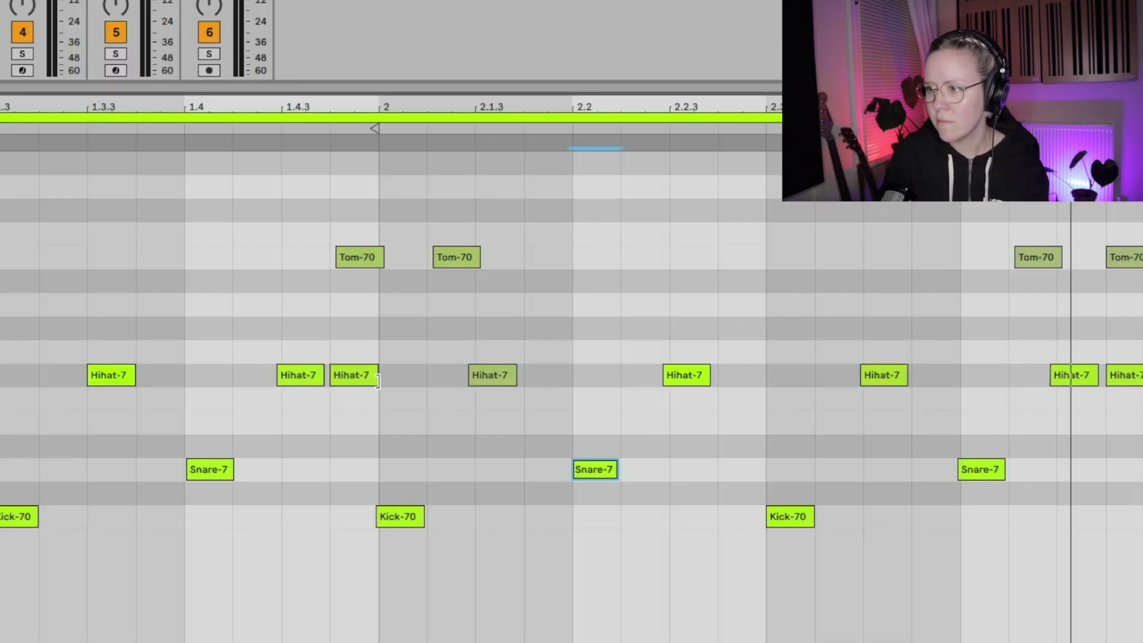
{"action": "left_click", "coordinate": [653, 398]}
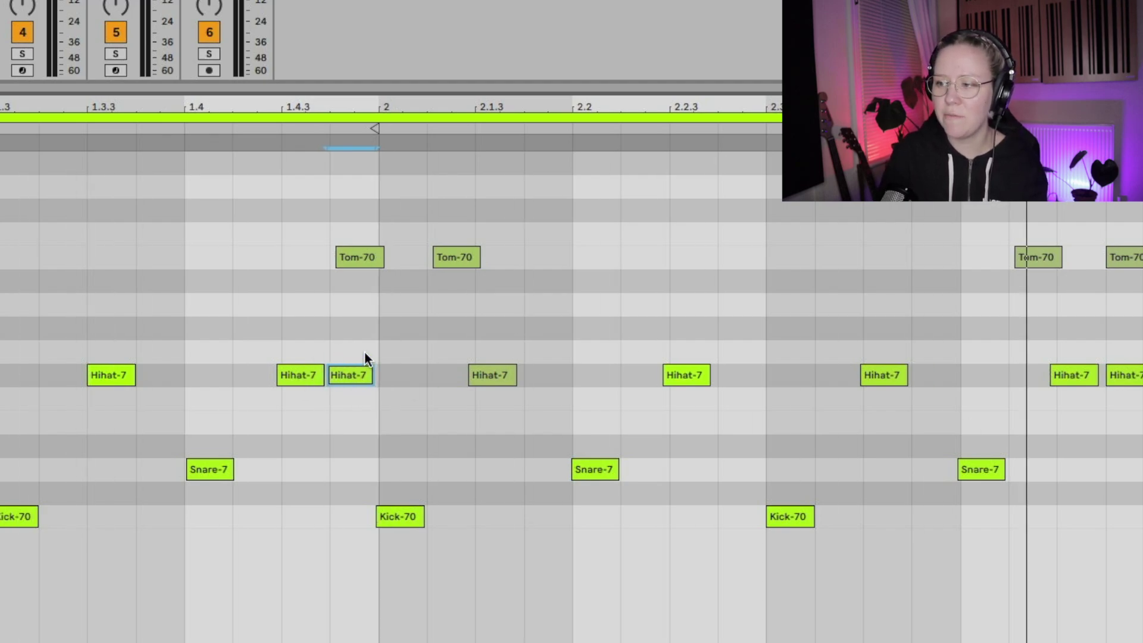
{"action": "key", "text": "alt+Left"}
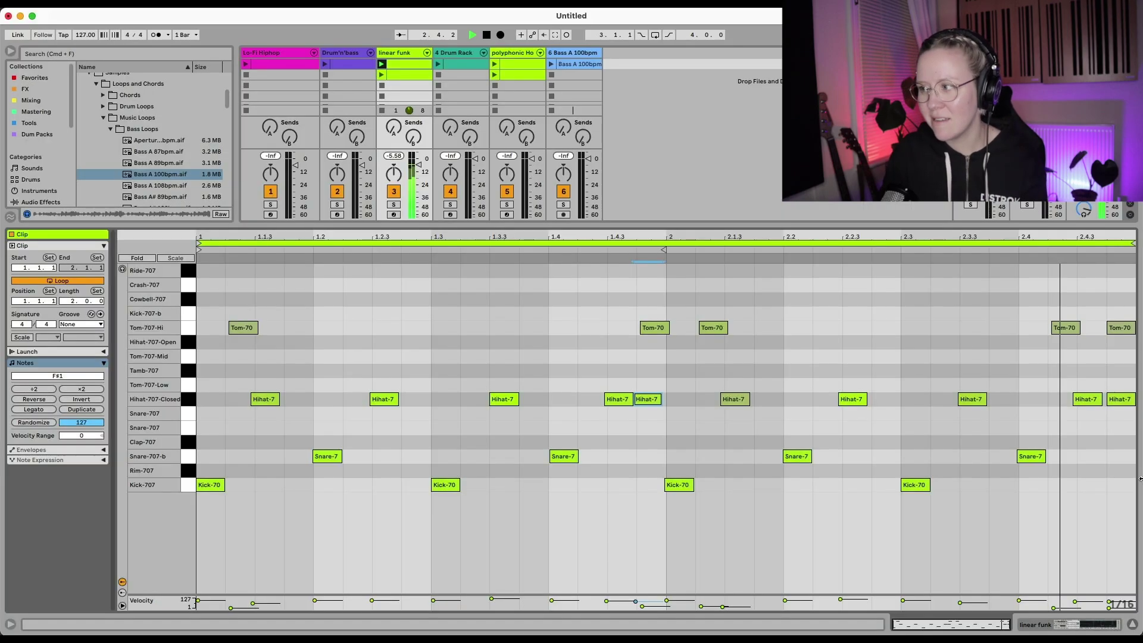
{"action": "left_click", "coordinate": [1120, 401]}
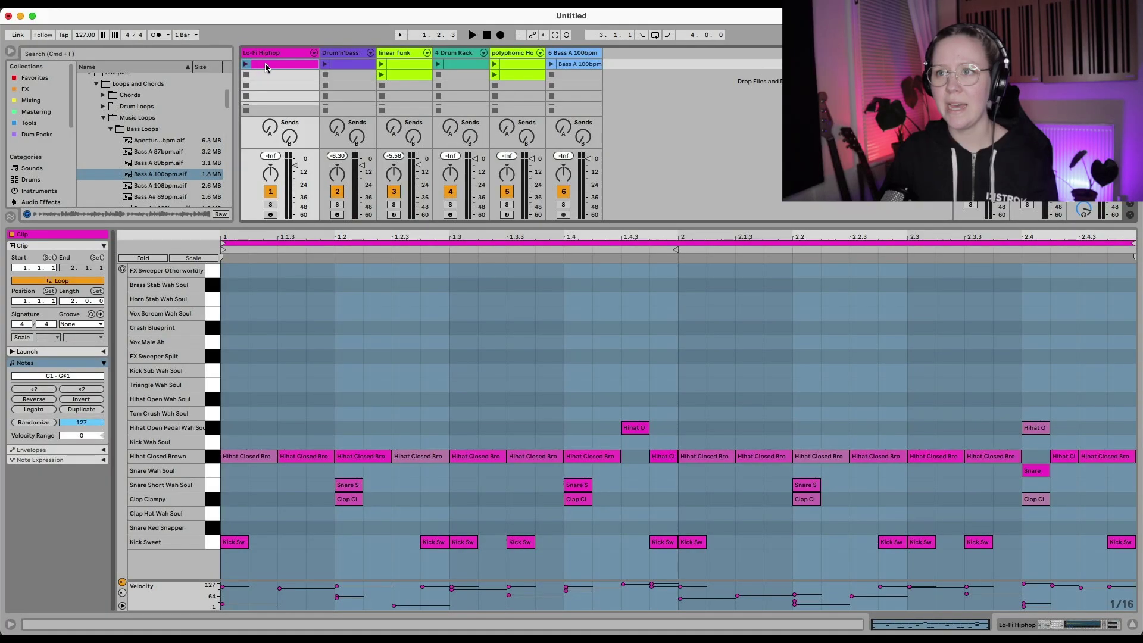
Open the Lo-Fi Hiphop clip and launch it to hear its fully quantized pattern
{"action": "left_click", "coordinate": [265, 63]}
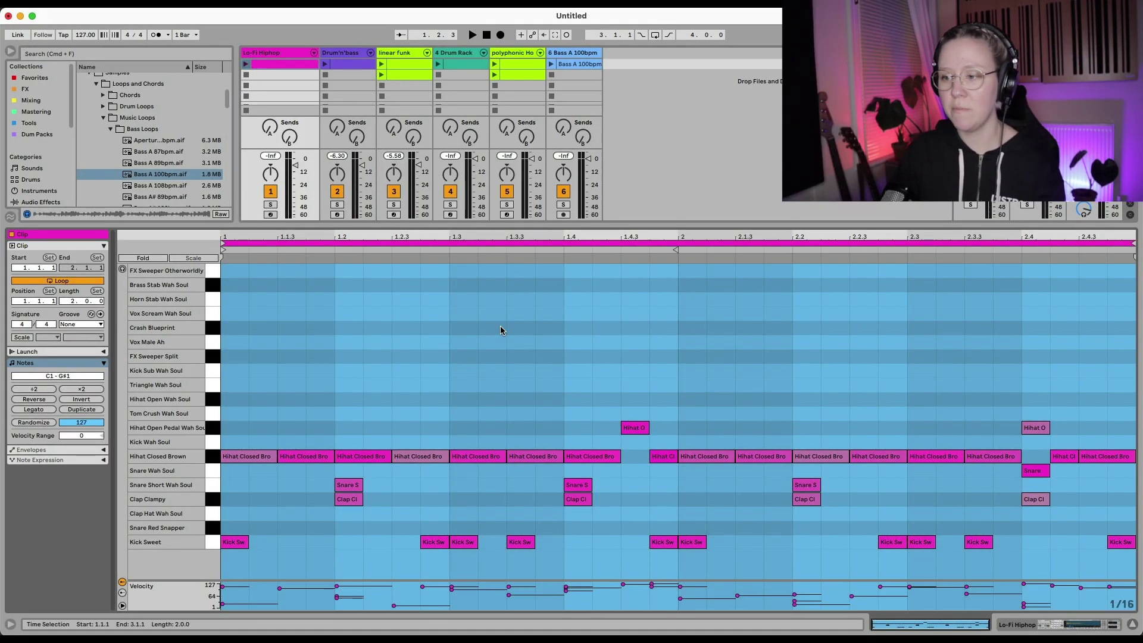
{"action": "left_click", "coordinate": [245, 64]}
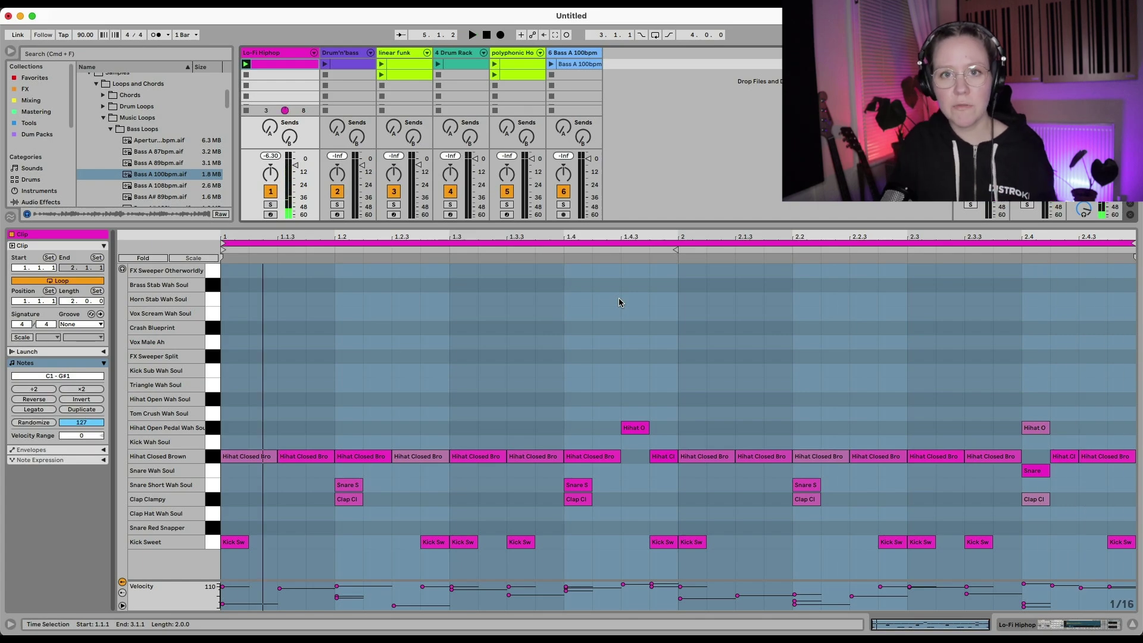
{"action": "left_click", "coordinate": [247, 609]}
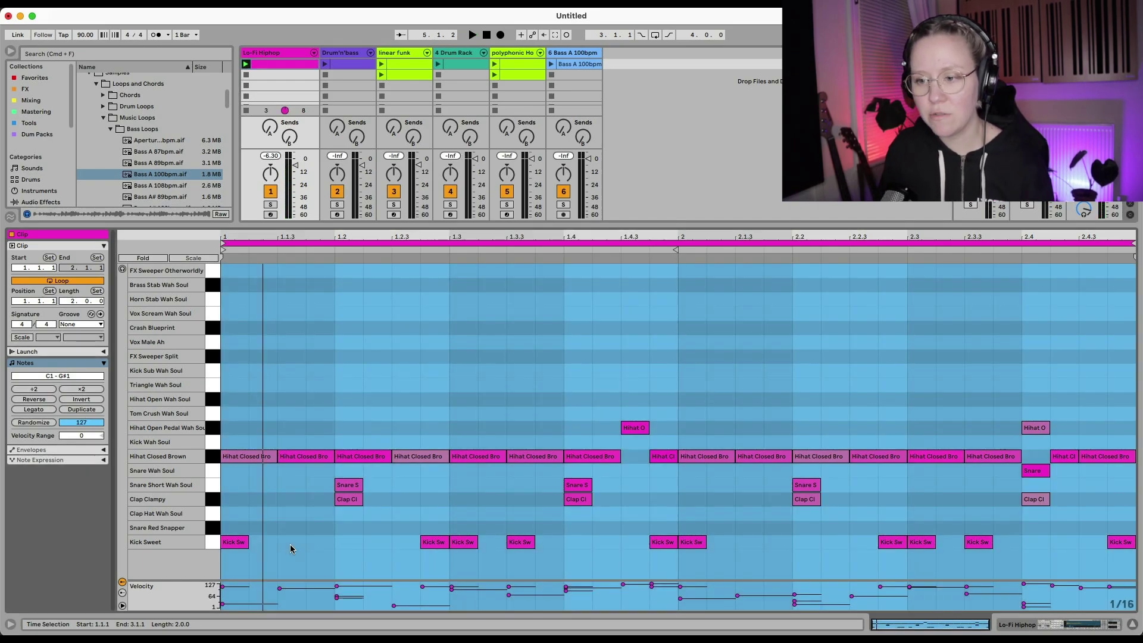
Add a very short Kick Sweet ghost note with velocity 32 and place it just after 1.1.2
{"action": "left_click", "coordinate": [291, 544]}
{"action": "double_click", "coordinate": [289, 543]}
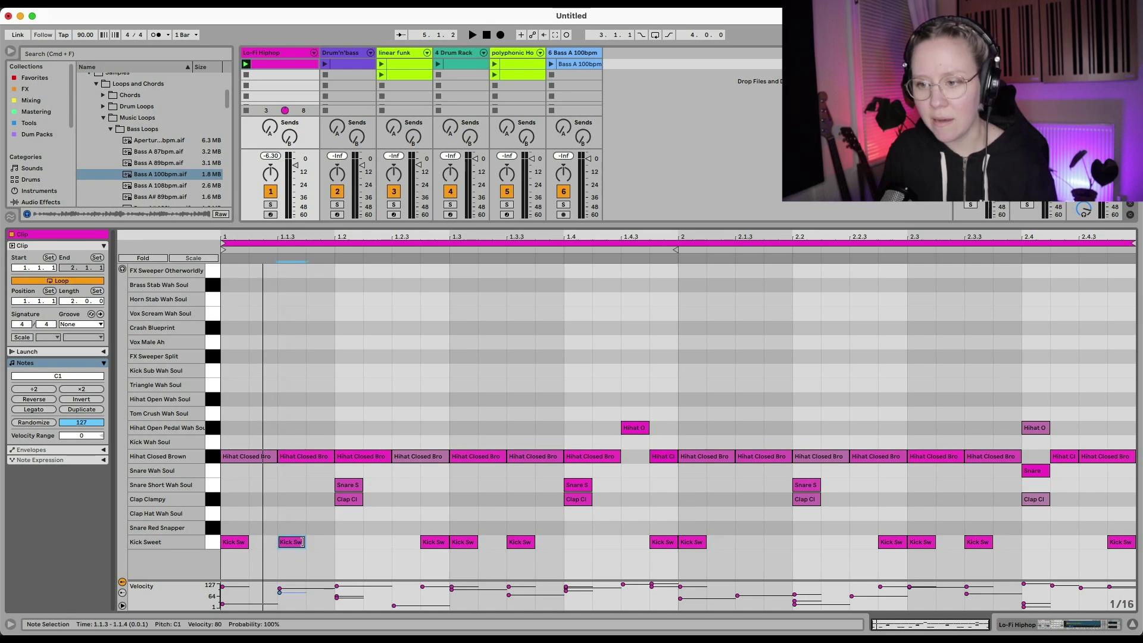
{"action": "left_click_drag", "start_coordinate": [302, 543], "coordinate": [276, 545]}
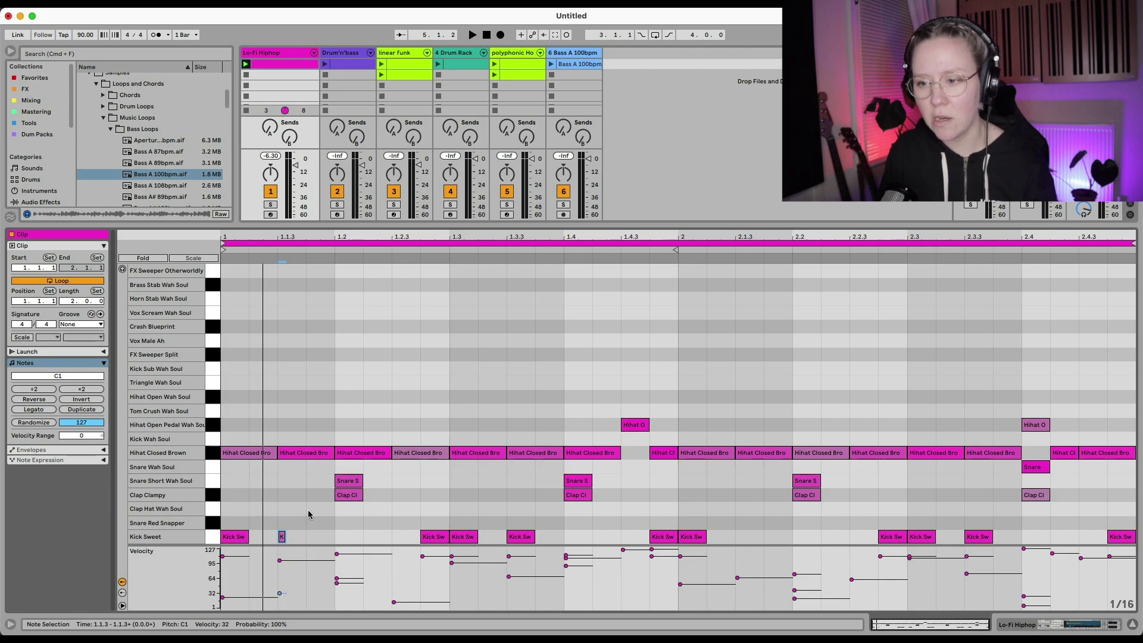
{"action": "left_click_drag", "start_coordinate": [282, 537], "coordinate": [258, 542]}
Select all Kick Sweet notes and set the kick sample's velocity-to-volume amount (Vol < Vel) to 74 %
{"action": "left_click", "coordinate": [210, 543]}
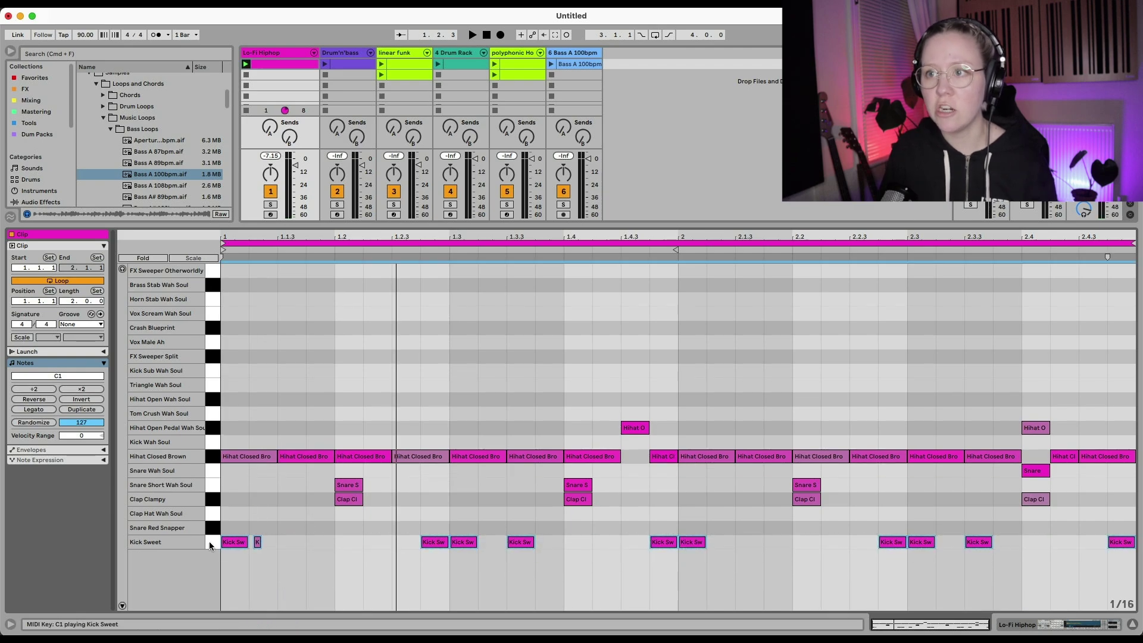
{"action": "left_click", "coordinate": [276, 57]}
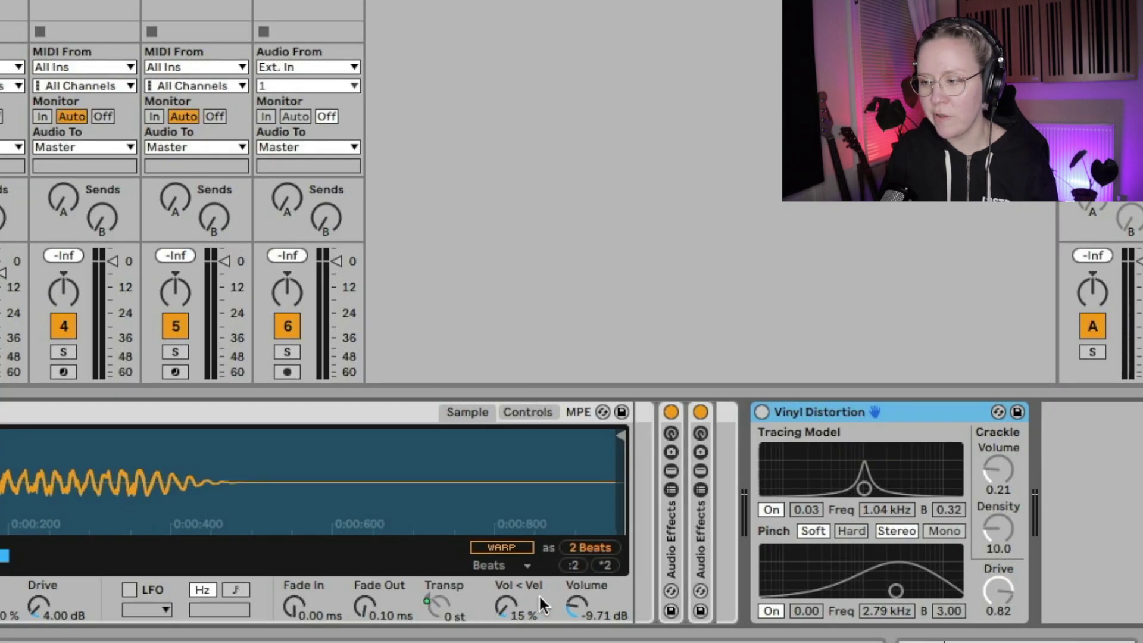
{"action": "left_click", "coordinate": [540, 596]}
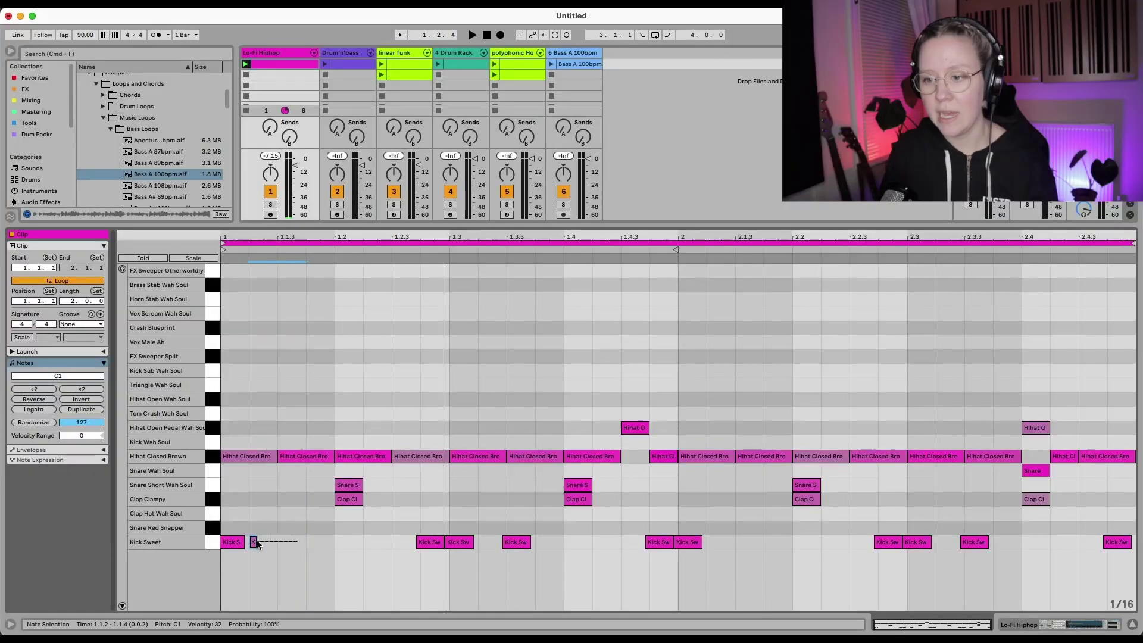
Move the ghost kick to slightly behind 1.1.4, extend the first kick to a full sixteenth, and play the clip
{"action": "key", "text": "Right"}
{"action": "key", "text": "Left"}
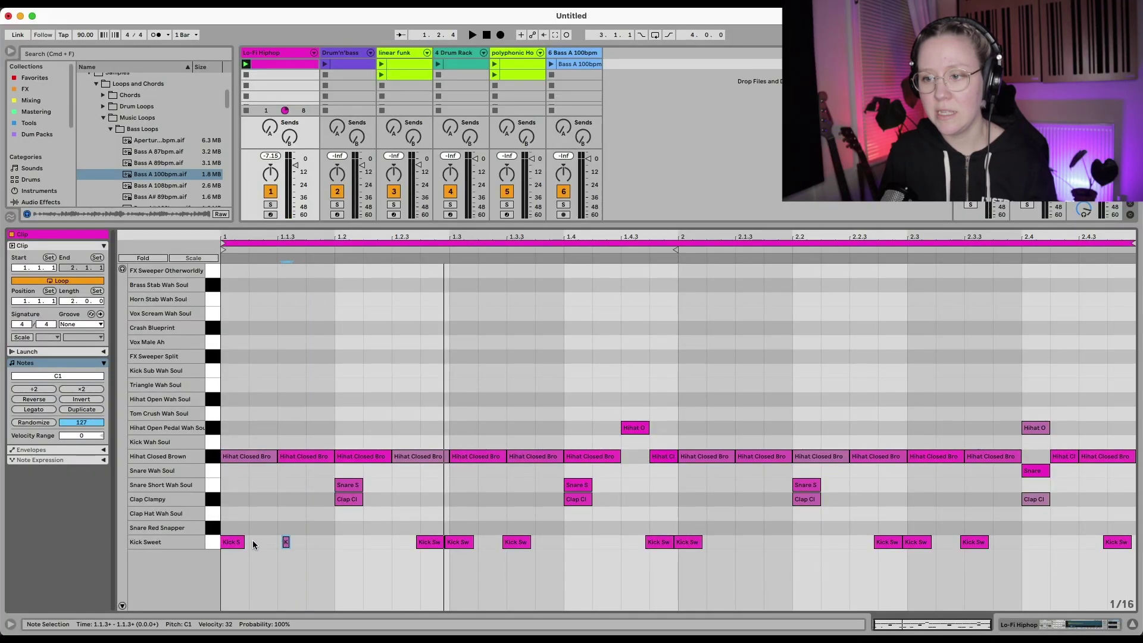
{"action": "key", "text": "Right"}
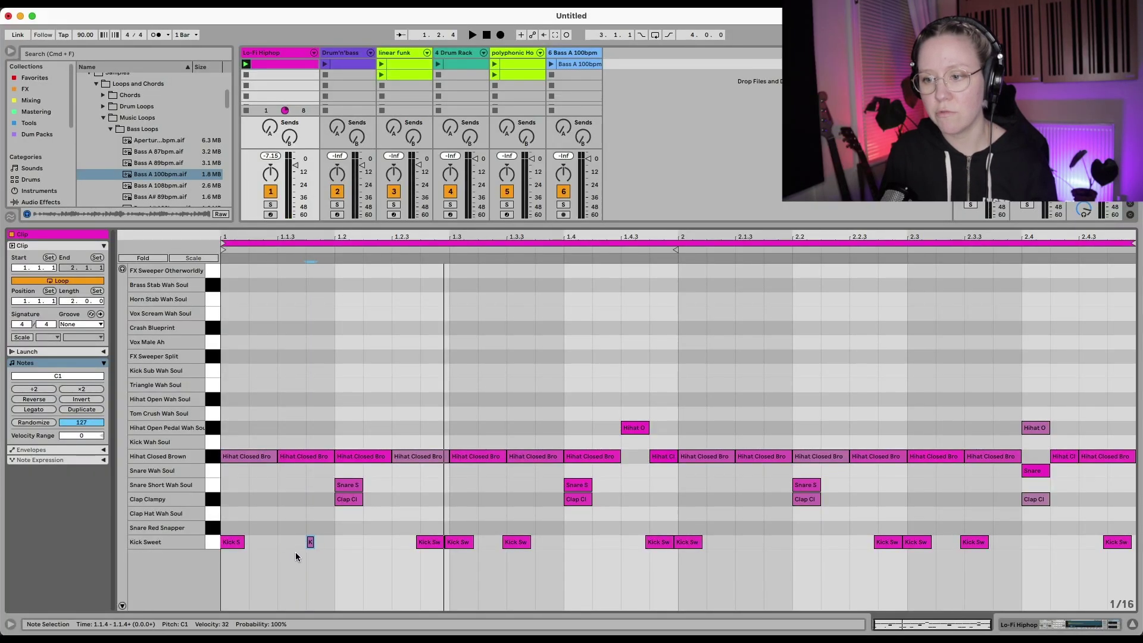
{"action": "key", "text": "Left"}
{"action": "key", "text": "Right"}
{"action": "left_click", "coordinate": [235, 543]}
{"action": "key", "text": "space"}
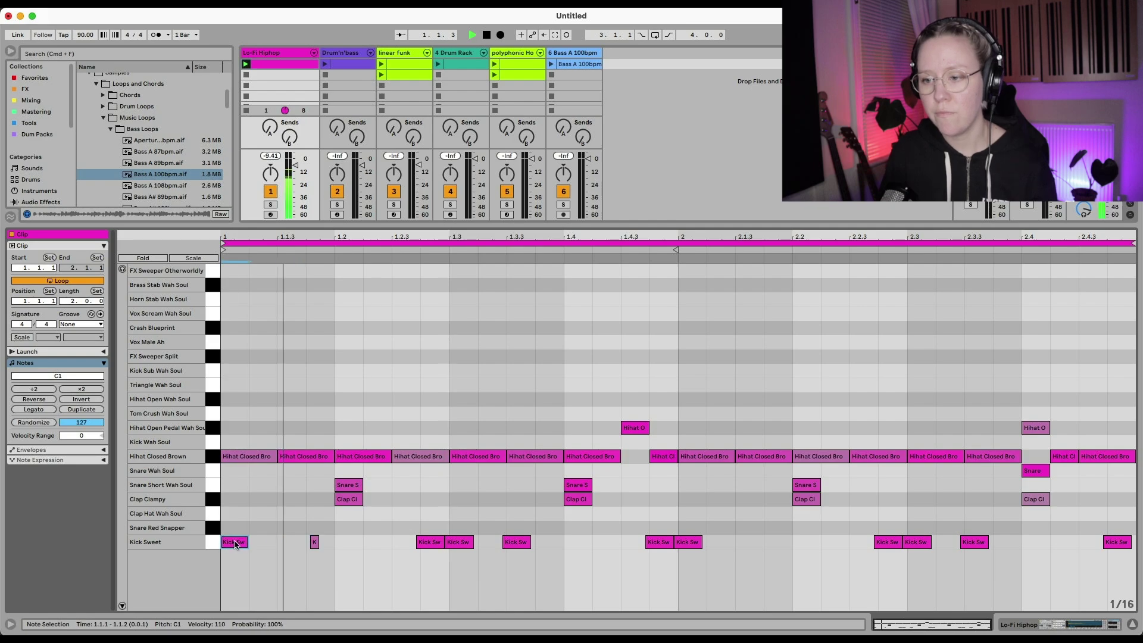
Lower the ghost kick's velocity to 6 and listen to it in the playing pattern
{"action": "left_click", "coordinate": [317, 545]}
{"action": "left_click", "coordinate": [317, 545]}
{"action": "key", "text": "space"}
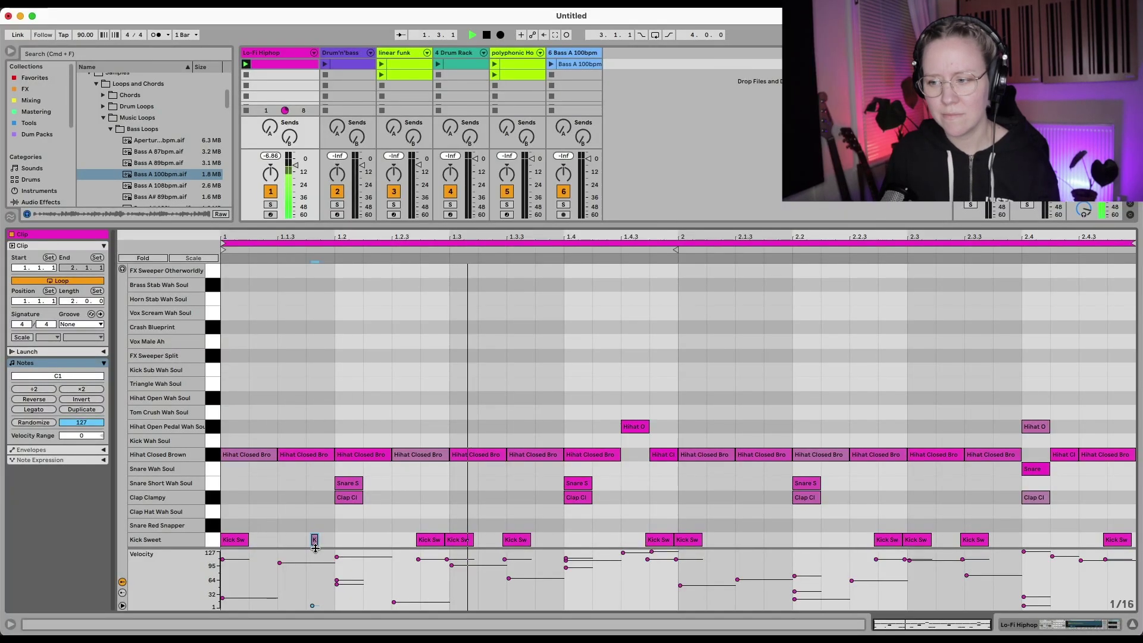
{"action": "key", "text": "space"}
Copy the ghost kick to just behind 1.4.2, 2.1.4, 2.2.3 and 2.4.3, and play back the clip
{"action": "left_click_drag", "start_coordinate": [365, 546], "coordinate": [304, 543]}
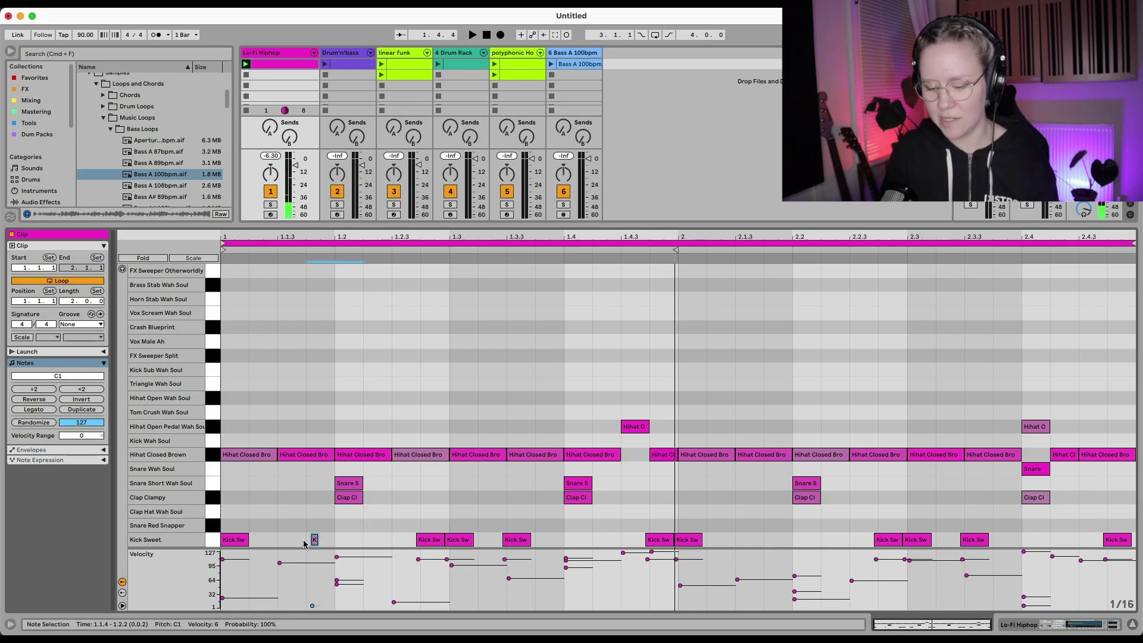
{"action": "left_click", "coordinate": [596, 540]}
{"action": "key", "text": "super+v"}
{"action": "key", "text": "space"}
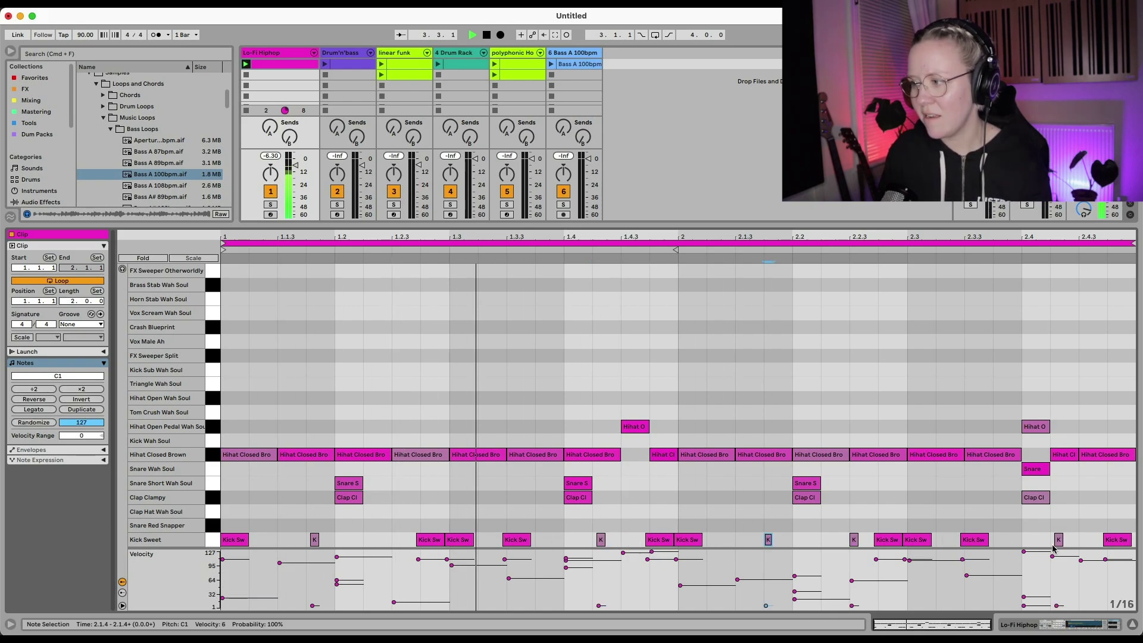
{"action": "left_click", "coordinate": [1079, 533]}
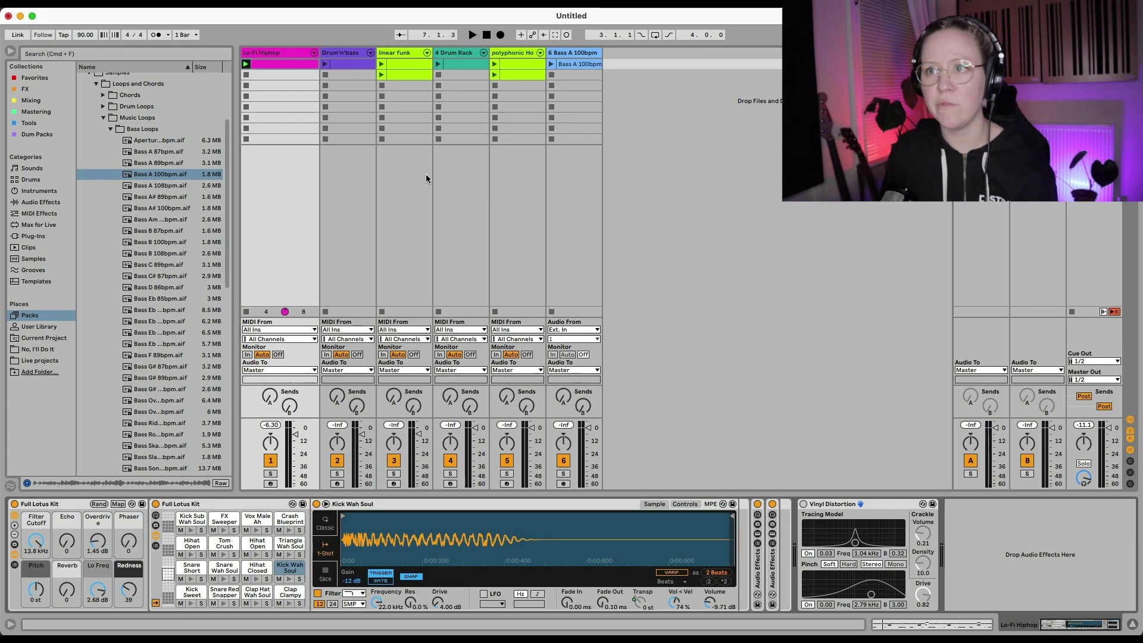
Add a short Snare Short Wah Soul ghost note with velocity 8 at 1.3.4 in the Lo-Fi Hiphop clip and play it
{"action": "double_click", "coordinate": [283, 66]}
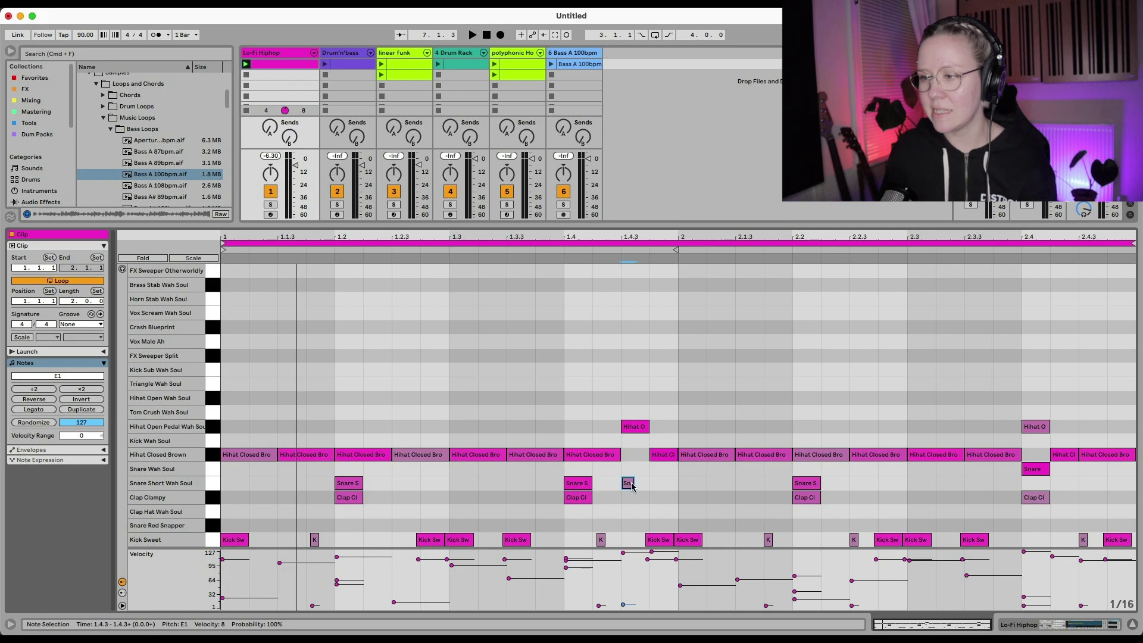
{"action": "left_click_drag", "start_coordinate": [633, 483], "coordinate": [541, 483]}
{"action": "left_click", "coordinate": [547, 487]}
{"action": "key", "text": "space"}
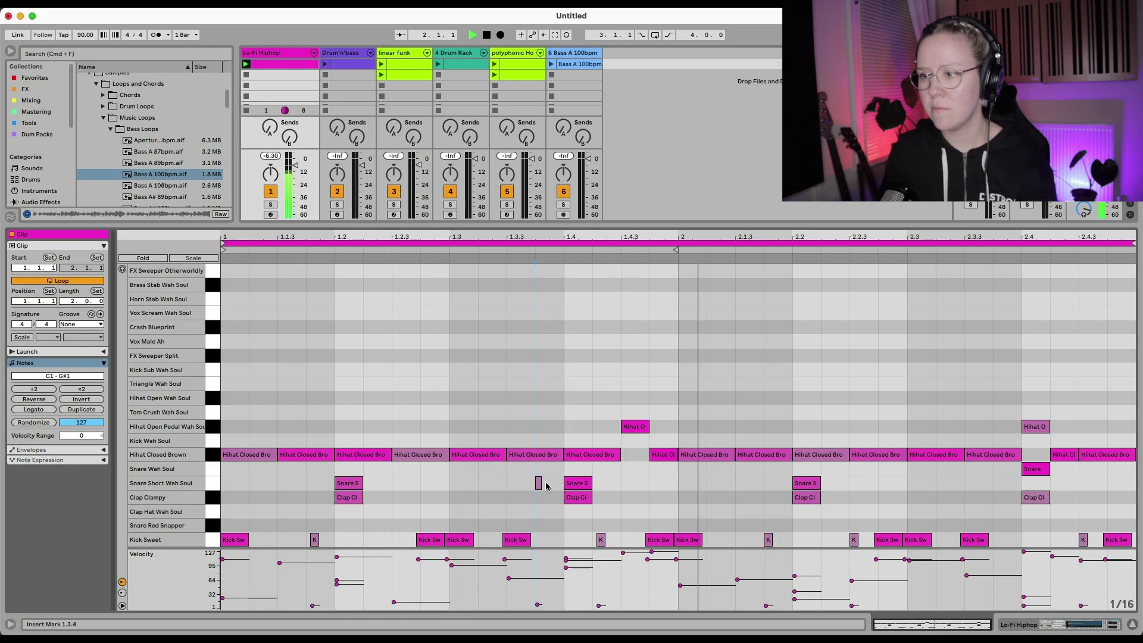
Duplicate the ghost snare twice between 1.3.4 and 1.4 to form a three-note roll leading into the main snare
{"action": "scroll", "coordinate": [539, 486], "scroll_direction": "up", "scroll_amount": 3}
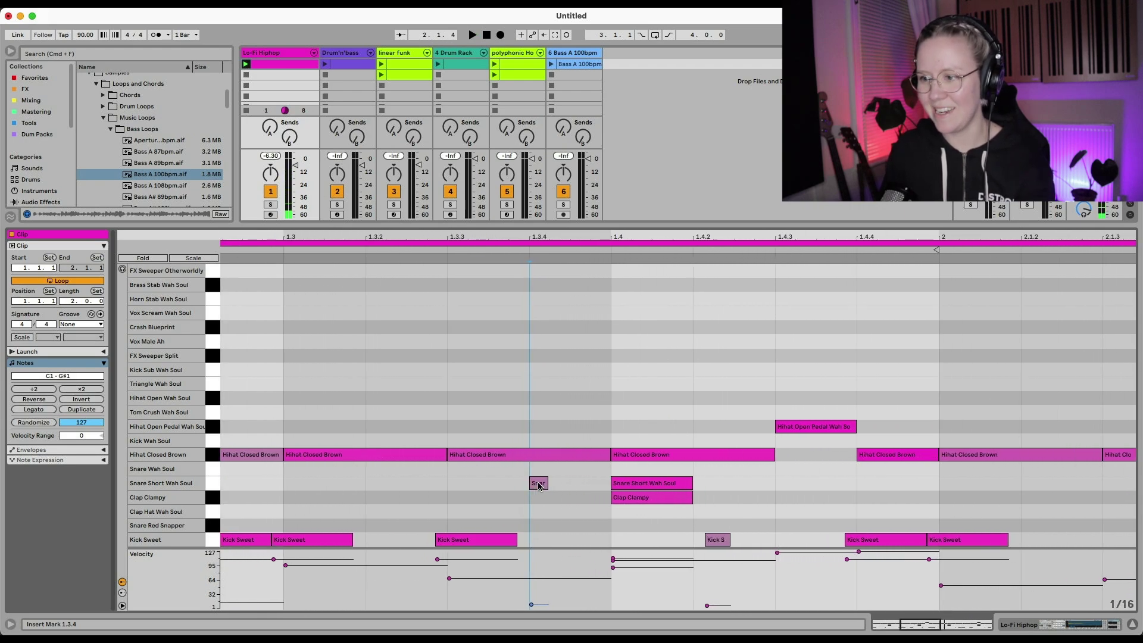
{"action": "left_click_drag", "start_coordinate": [540, 484], "coordinate": [564, 485]}
{"action": "left_click_drag", "start_coordinate": [564, 486], "coordinate": [592, 484]}
{"action": "scroll", "coordinate": [592, 484], "scroll_direction": "down", "scroll_amount": 3}
Play back the ghost snare roll and vary its notes' velocities, setting the last one to 6
{"action": "key", "text": "space"}
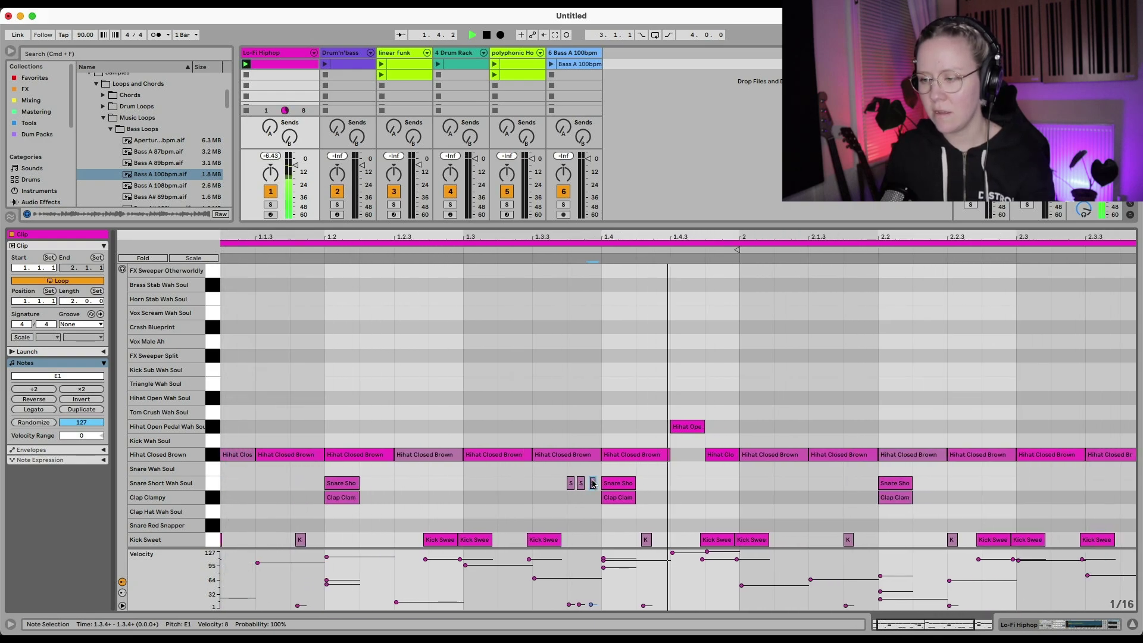
{"action": "scroll", "coordinate": [592, 484], "scroll_direction": "down", "scroll_amount": 1}
{"action": "key", "text": "space"}
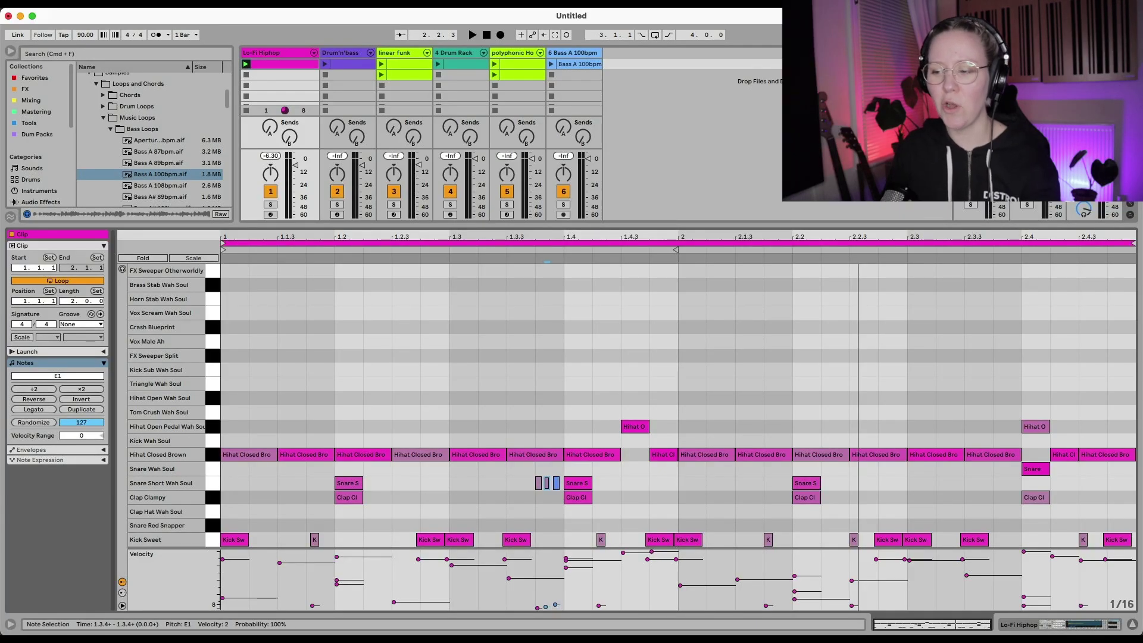
{"action": "left_click_drag", "start_coordinate": [555, 605], "coordinate": [555, 605]}
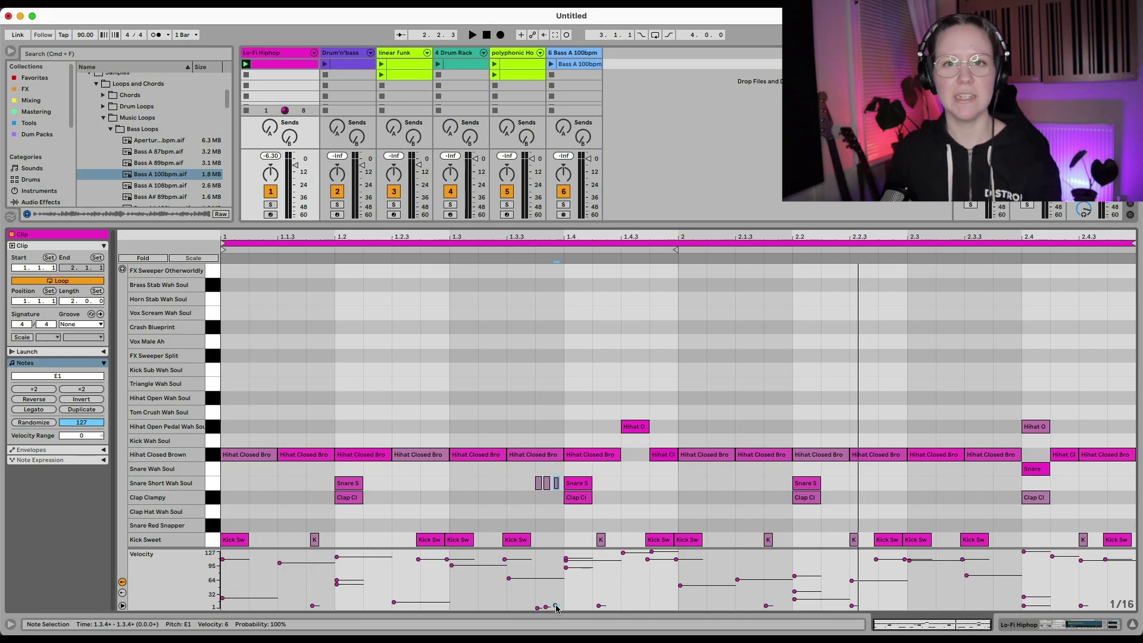
Copy the Snare Short Wah Soul ghost note to 2.1.3 and 2.4.4 in the Lo-Fi Hiphop clip and play it back
{"action": "key", "text": "space"}
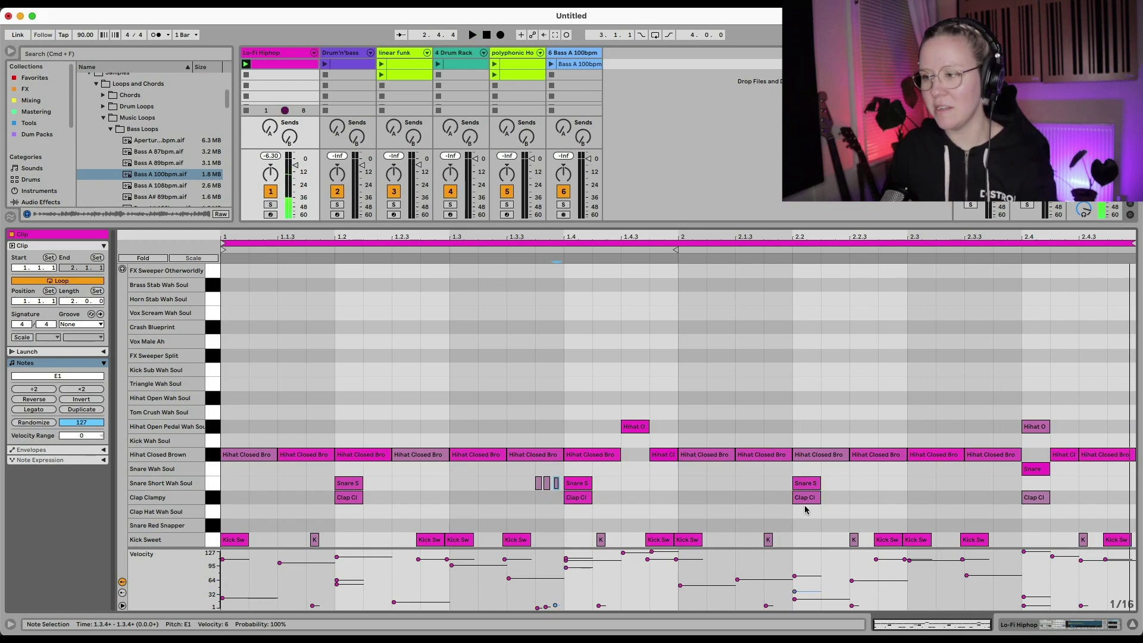
{"action": "left_click", "coordinate": [765, 483]}
{"action": "key", "text": "super+v"}
{"action": "key", "text": "super+z"}
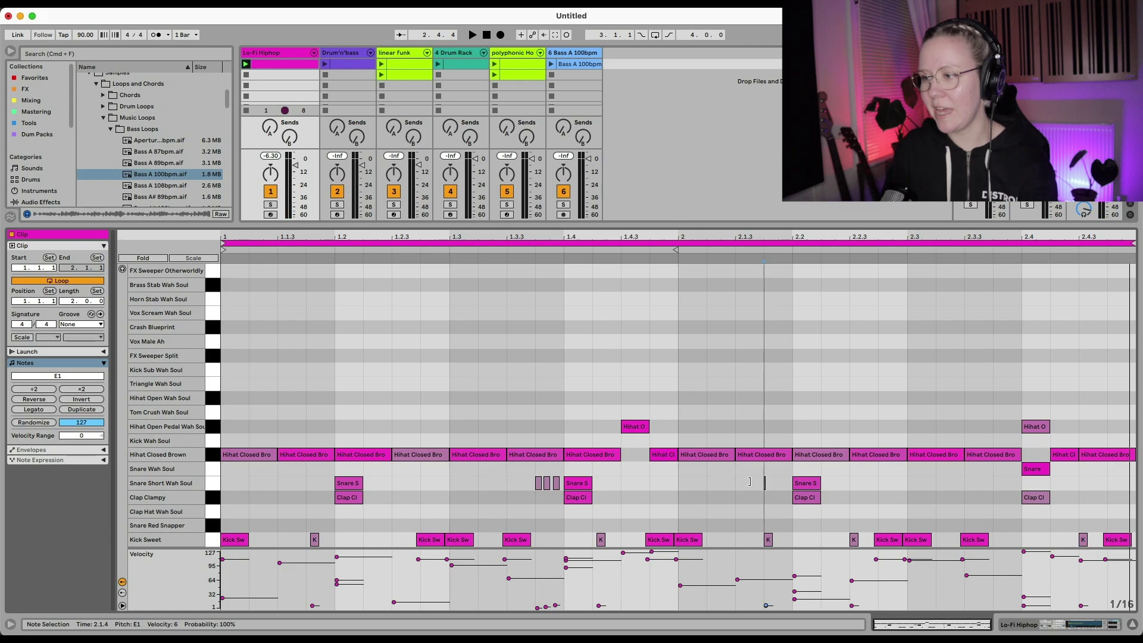
{"action": "key", "text": "space"}
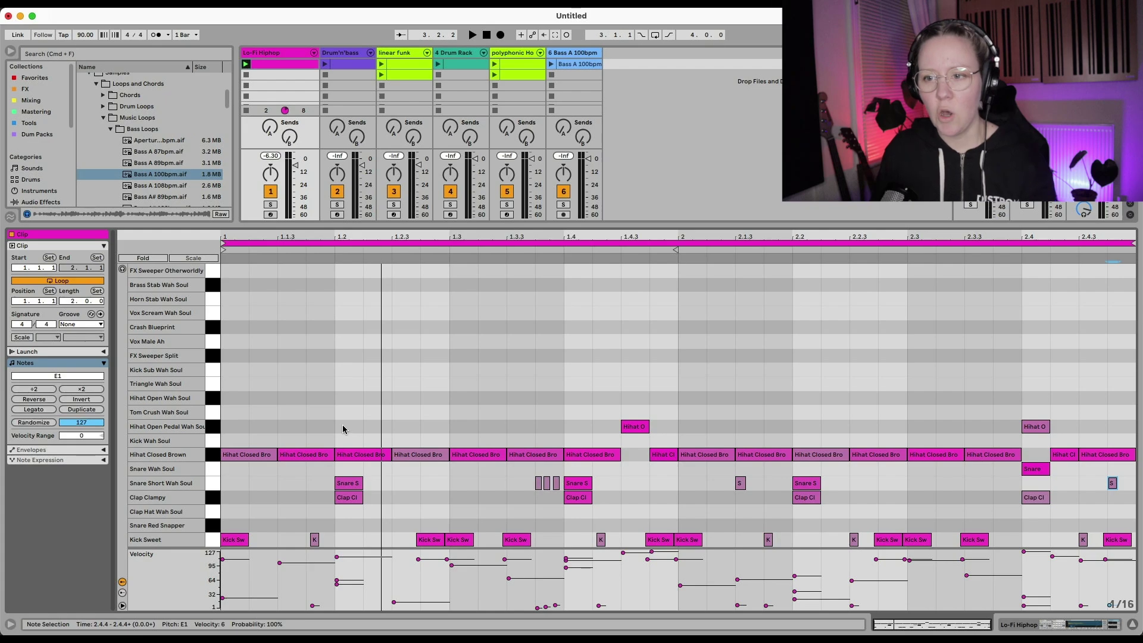
Add a Hihat Open Pedal Wah Soul ghost note with velocity 2 at 1.1.3 and trim the start of the overlapping Hihat Closed Brown note
{"action": "double_click", "coordinate": [342, 428]}
{"action": "left_click_drag", "start_coordinate": [348, 428], "coordinate": [289, 428]}
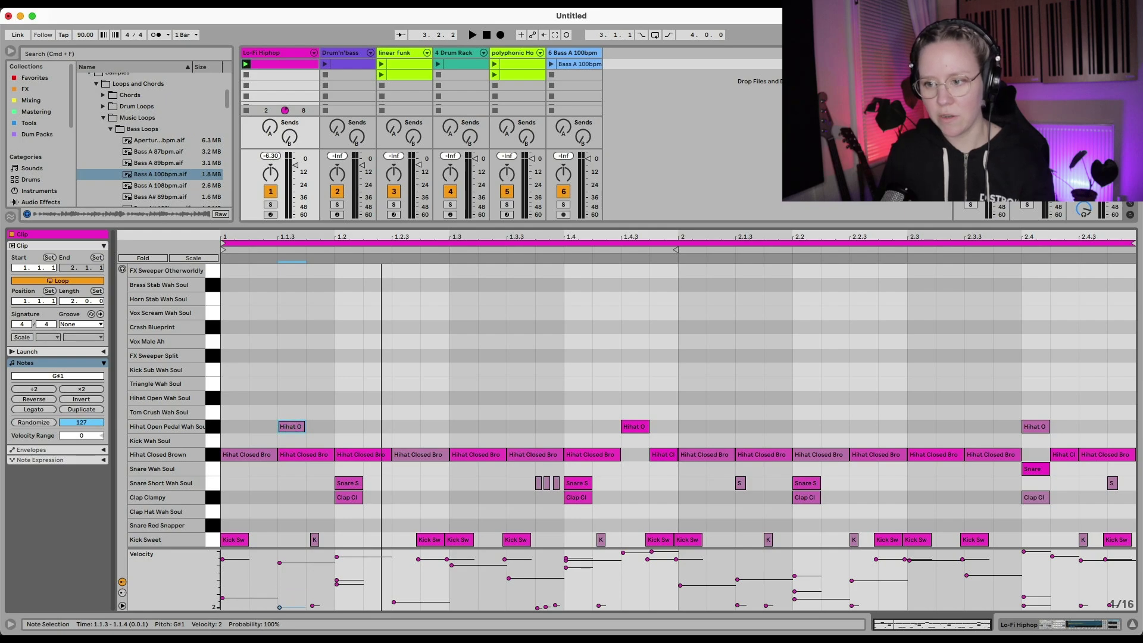
{"action": "left_click", "coordinate": [285, 455]}
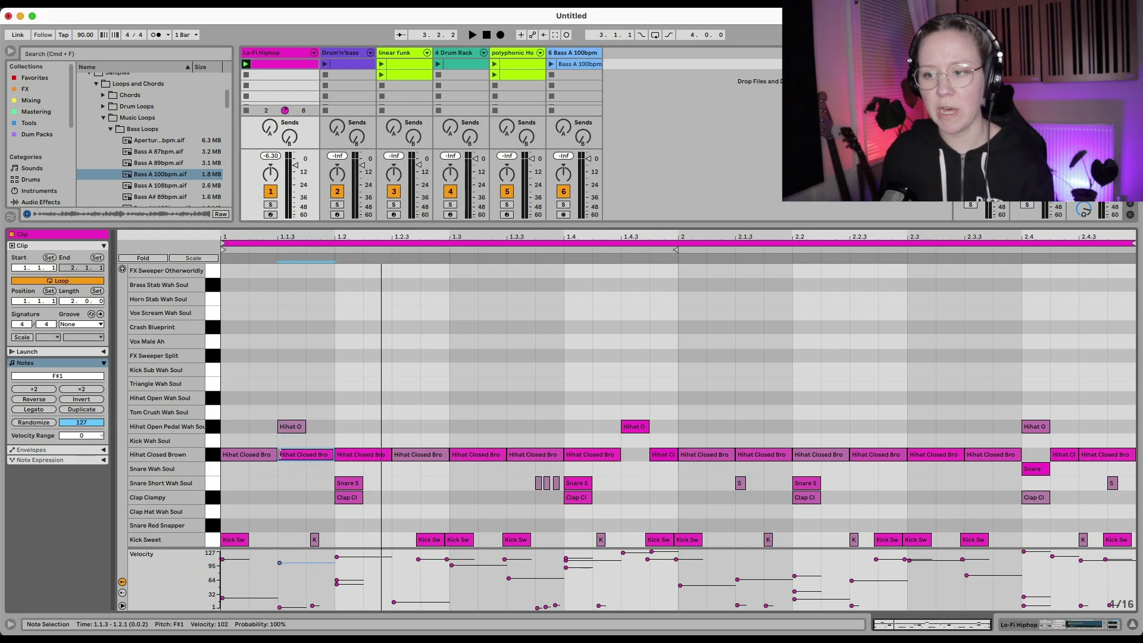
{"action": "left_click_drag", "start_coordinate": [279, 455], "coordinate": [289, 454]}
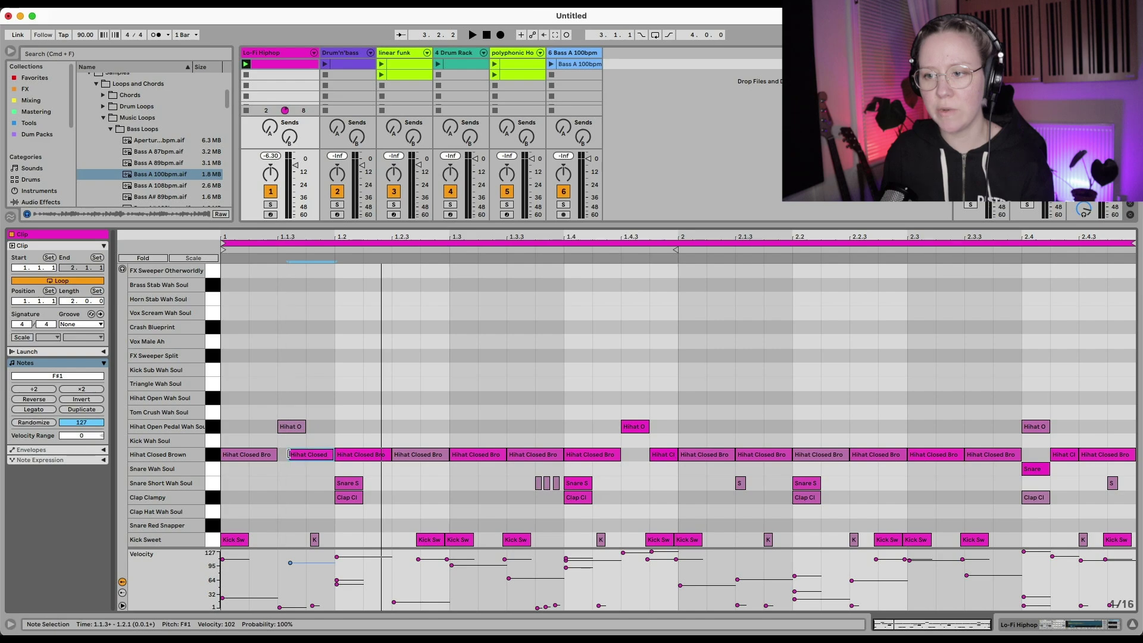
Show the Full Lotus Kit's chain list with its input and output settings and inspect the hi-hats' choke groups
{"action": "left_click", "coordinate": [270, 57]}
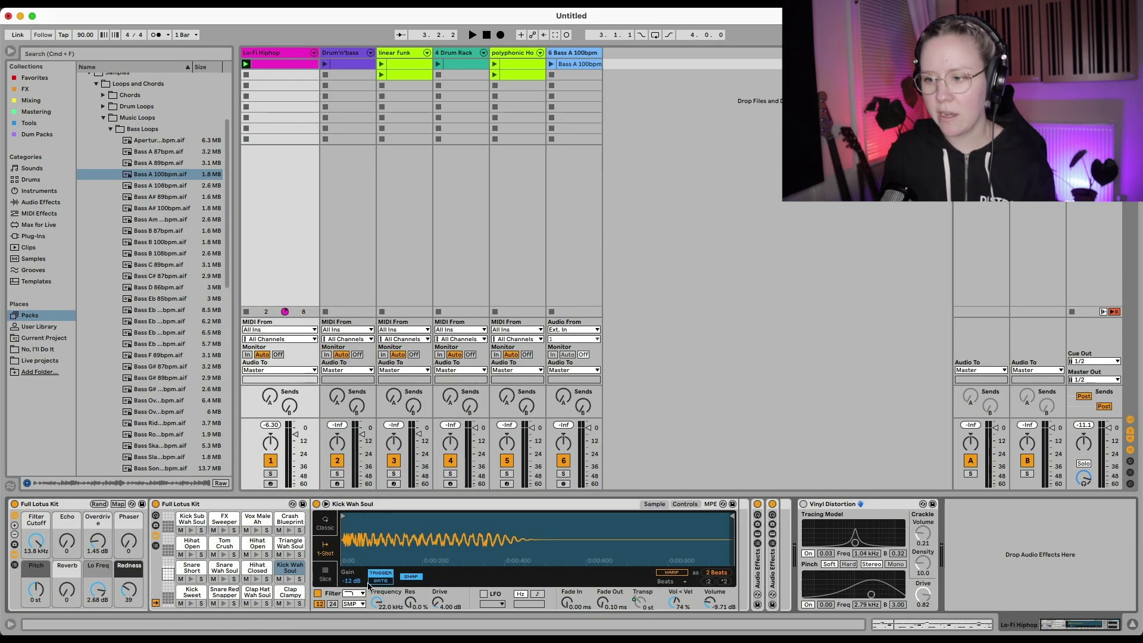
{"action": "left_click", "coordinate": [15, 566]}
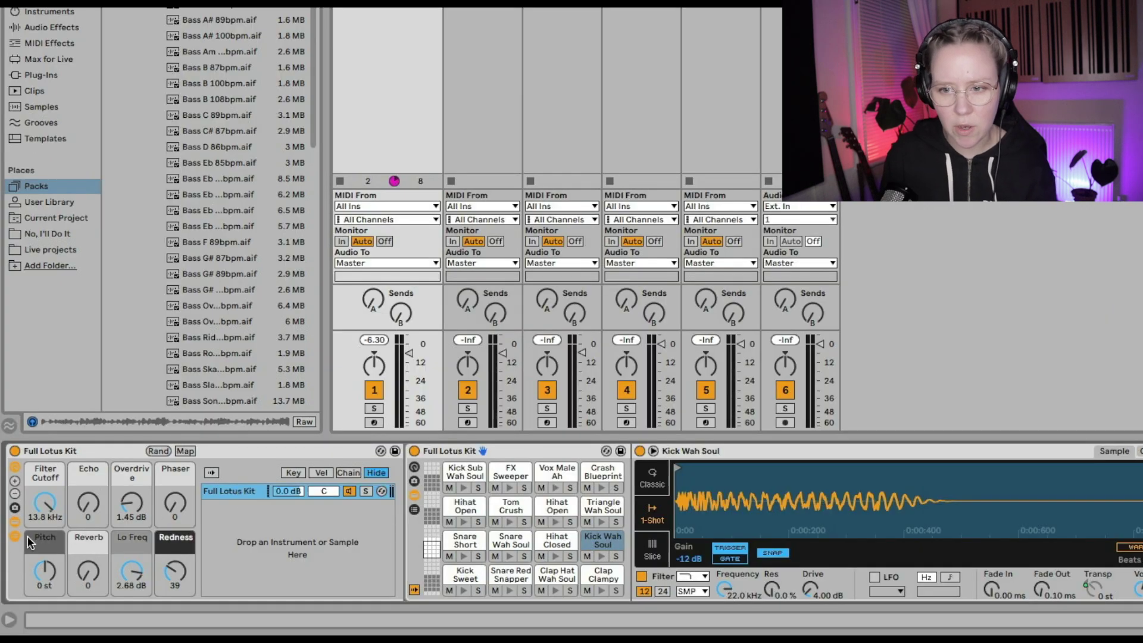
{"action": "left_click", "coordinate": [414, 509]}
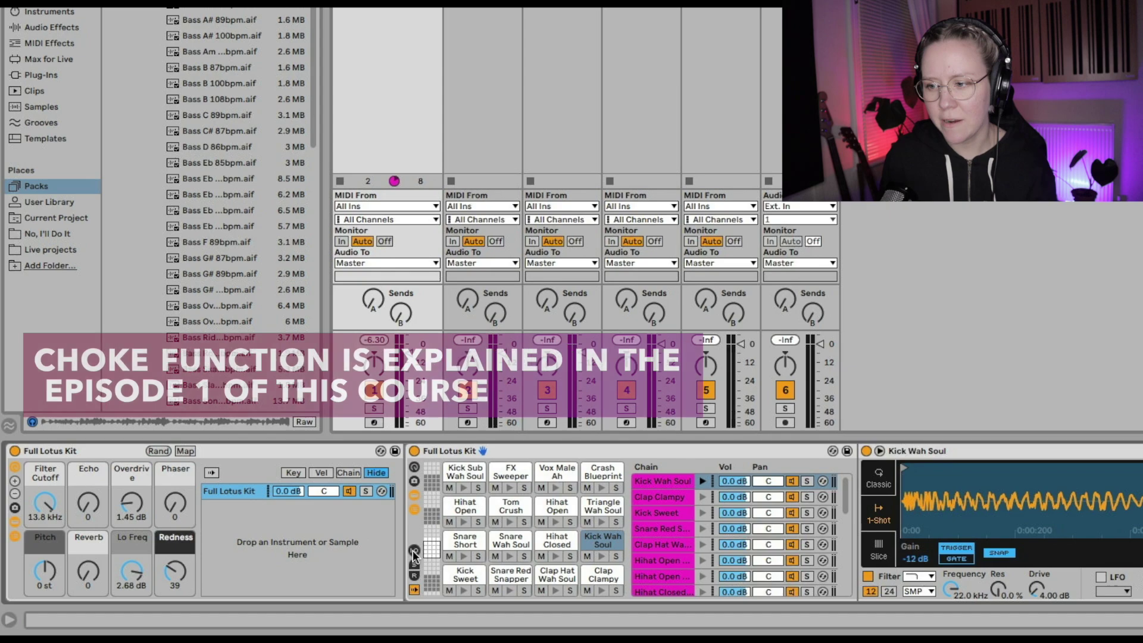
{"action": "scroll", "coordinate": [616, 551], "scroll_direction": "down", "scroll_amount": 2}
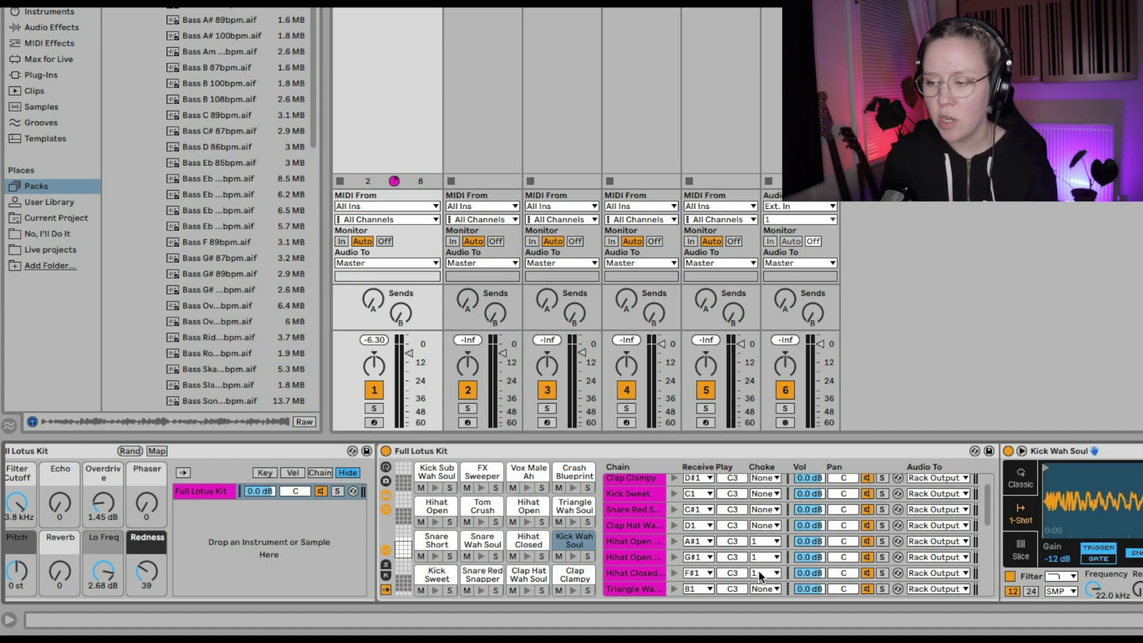
{"action": "scroll", "coordinate": [759, 575], "scroll_direction": "down", "scroll_amount": 1}
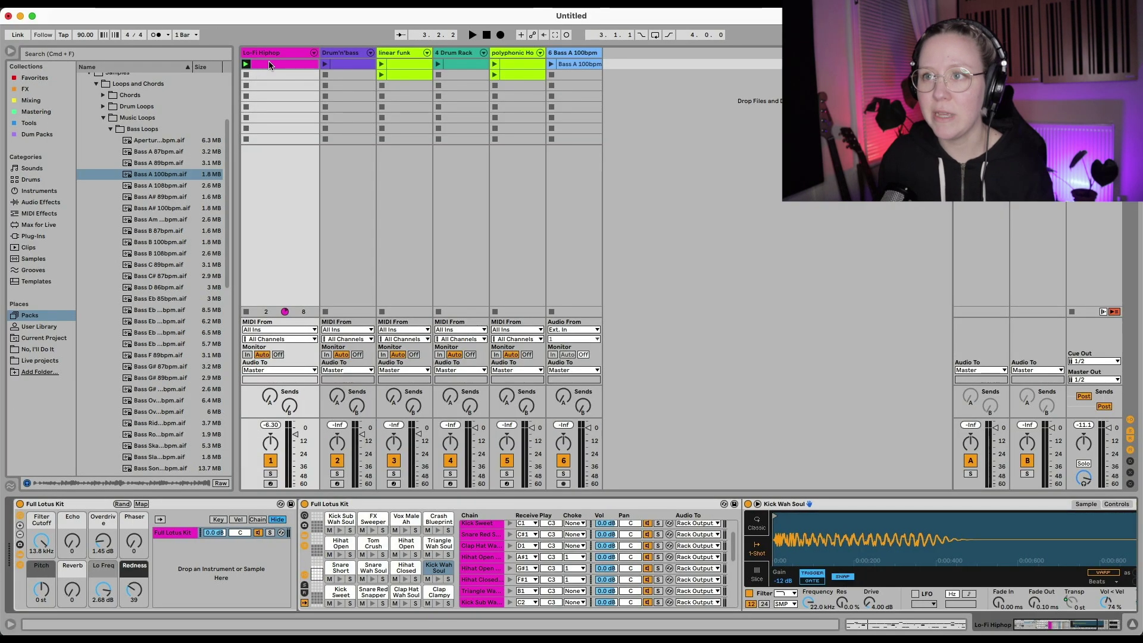
Move the open hi-hat ghost note to 1.1.4 with velocity 1, end the closed hi-hat from 1.1.3 before 1.2, and play back
{"action": "double_click", "coordinate": [270, 65]}
{"action": "left_click", "coordinate": [302, 426]}
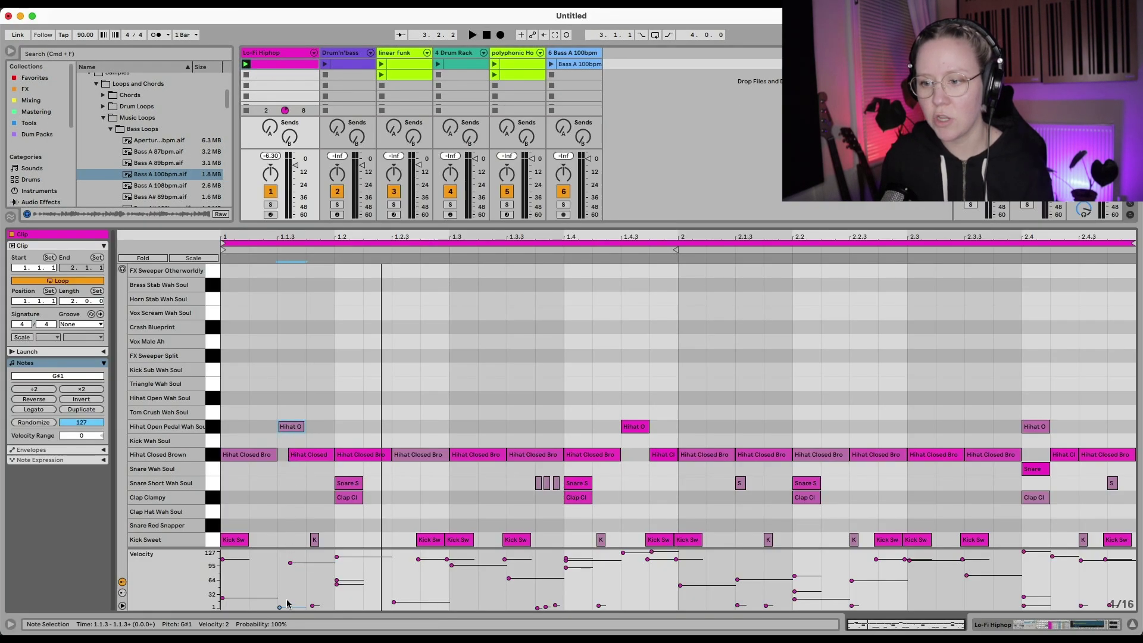
{"action": "left_click_drag", "start_coordinate": [301, 426], "coordinate": [331, 427]}
{"action": "key", "text": "space"}
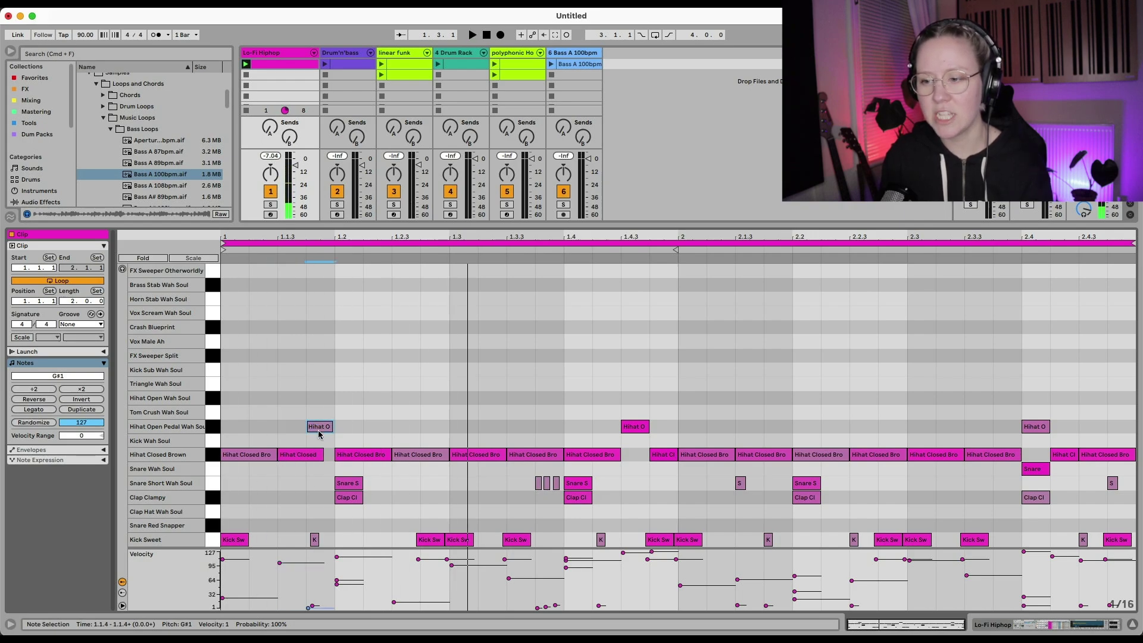
Check the velocity of the ghost open hi-hat at 1.1.4 and listen to the pattern
{"action": "left_click", "coordinate": [308, 607]}
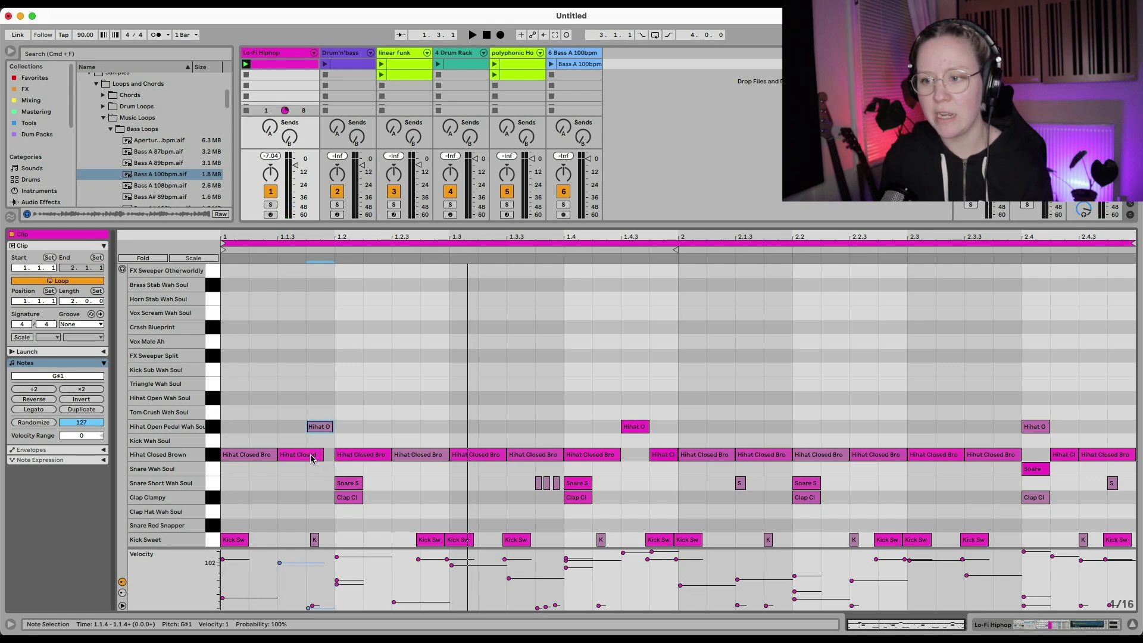
{"action": "left_click", "coordinate": [348, 456]}
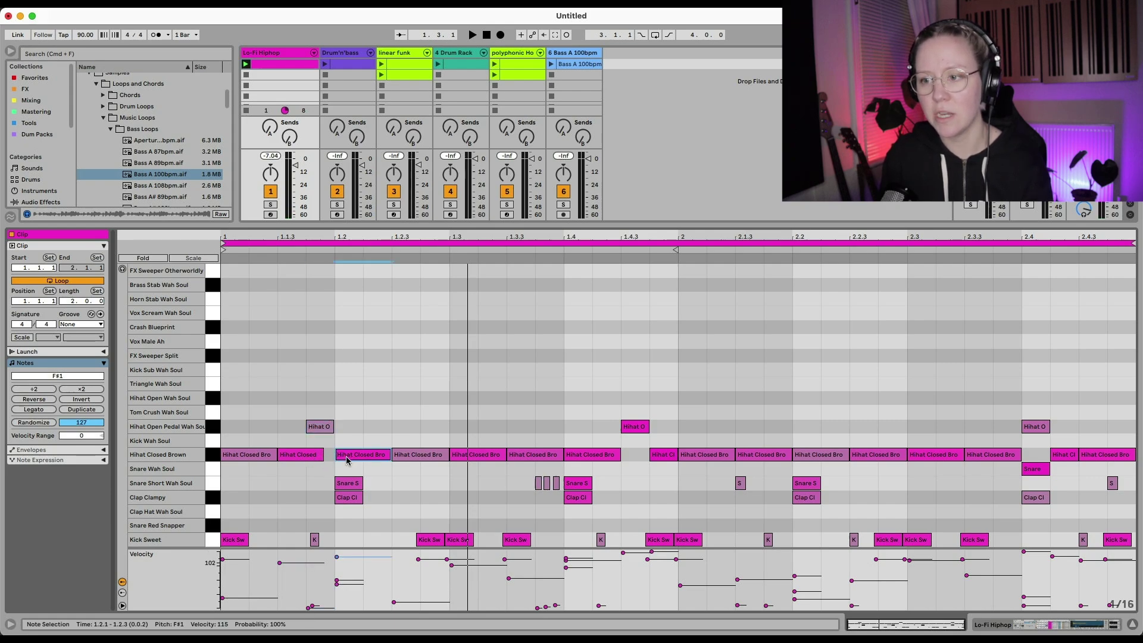
{"action": "key", "text": "space"}
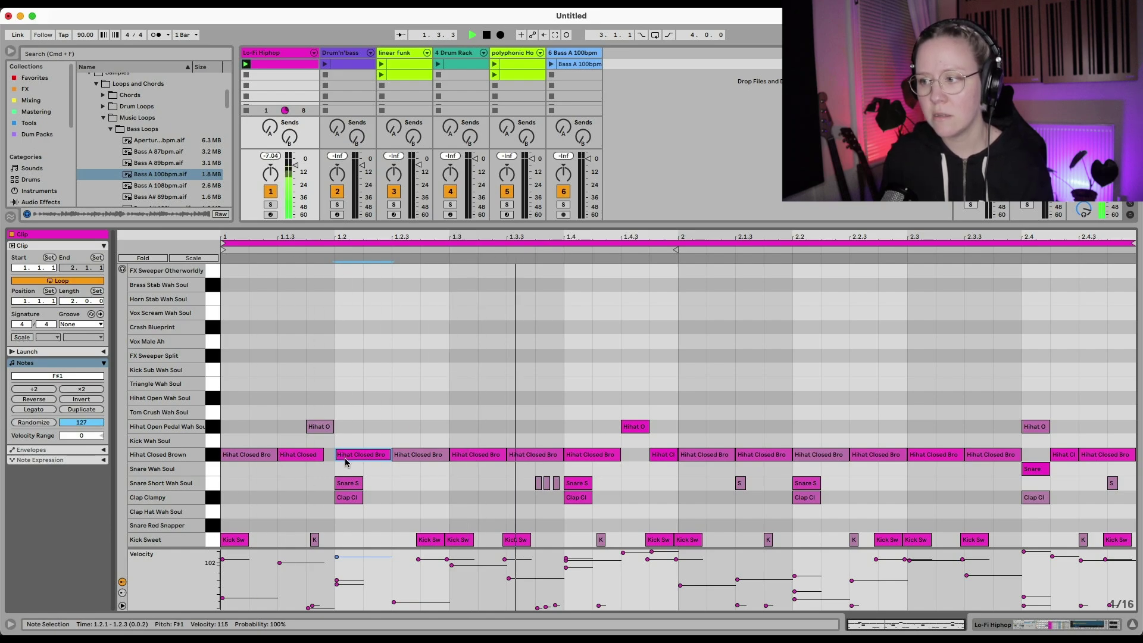
{"action": "key", "text": "space"}
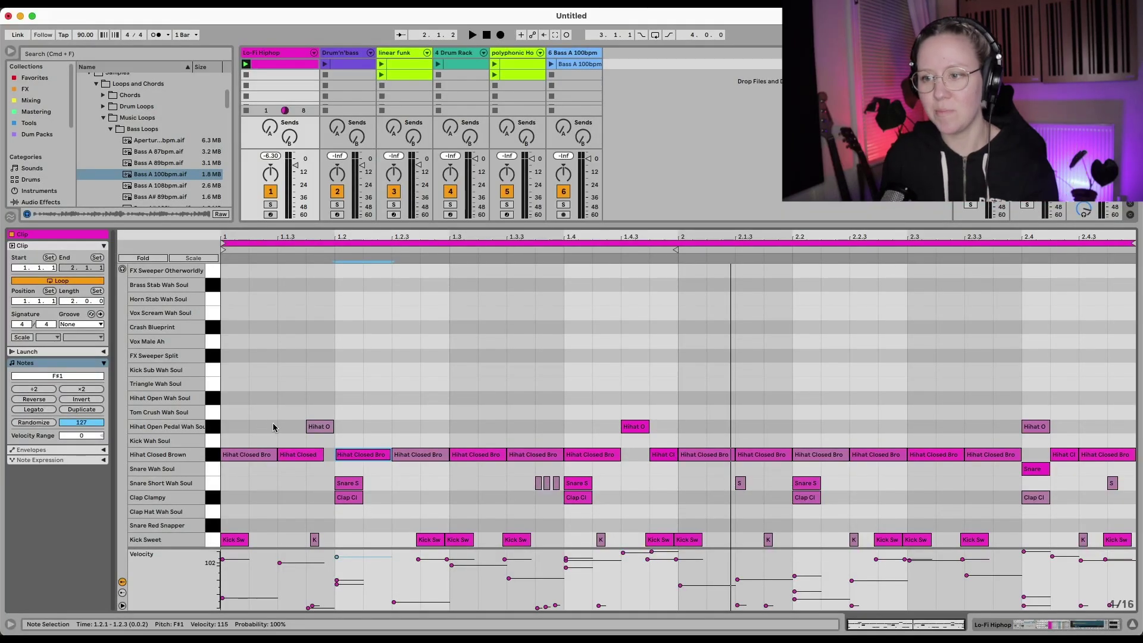
Add Tom Crush Wah Soul notes at 2.1.4 and 2.4.4, the last with velocity 26, and shorten the closed hi-hats at 1.3, 2.1.3 and 2.4.3
{"action": "left_click", "coordinate": [323, 453]}
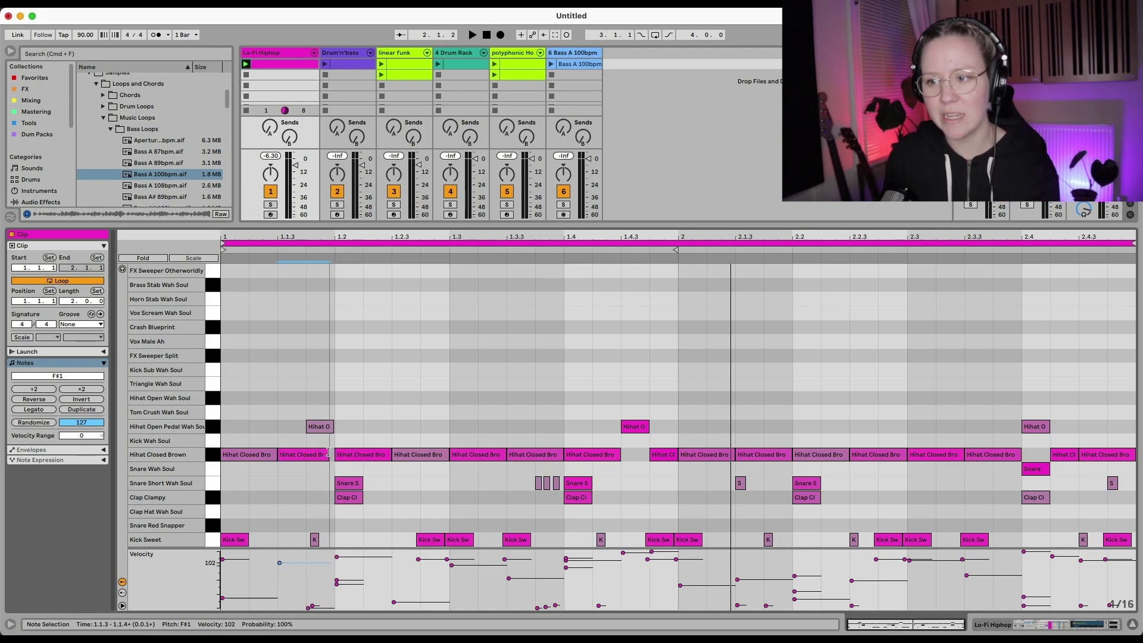
{"action": "scroll", "coordinate": [324, 454], "scroll_direction": "up", "scroll_amount": 5}
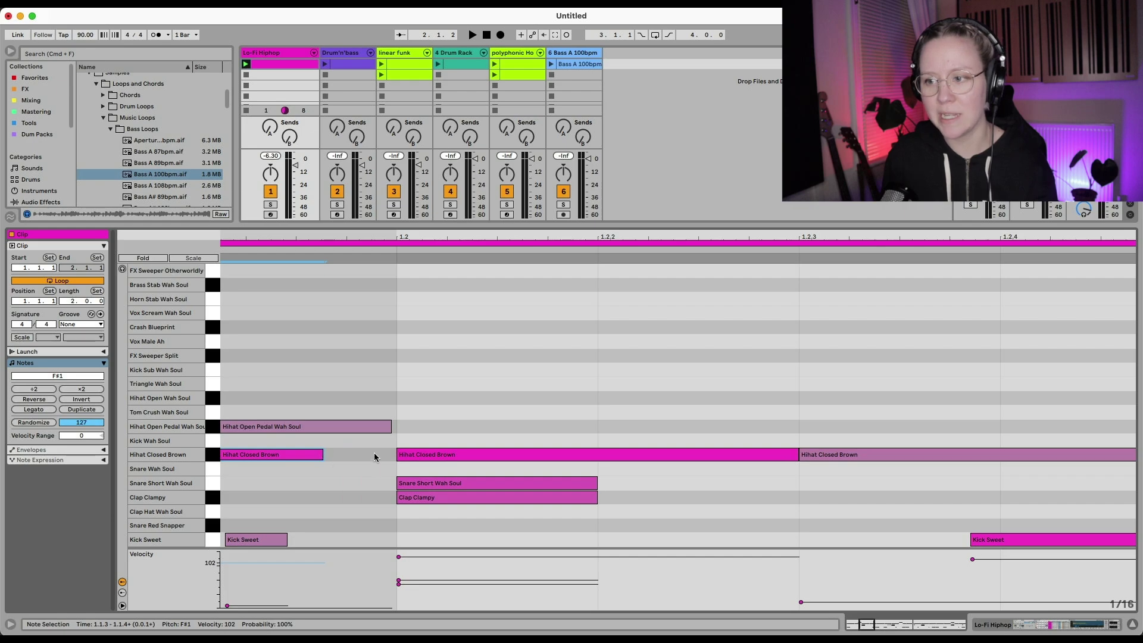
{"action": "scroll", "coordinate": [374, 457], "scroll_direction": "down", "scroll_amount": 5}
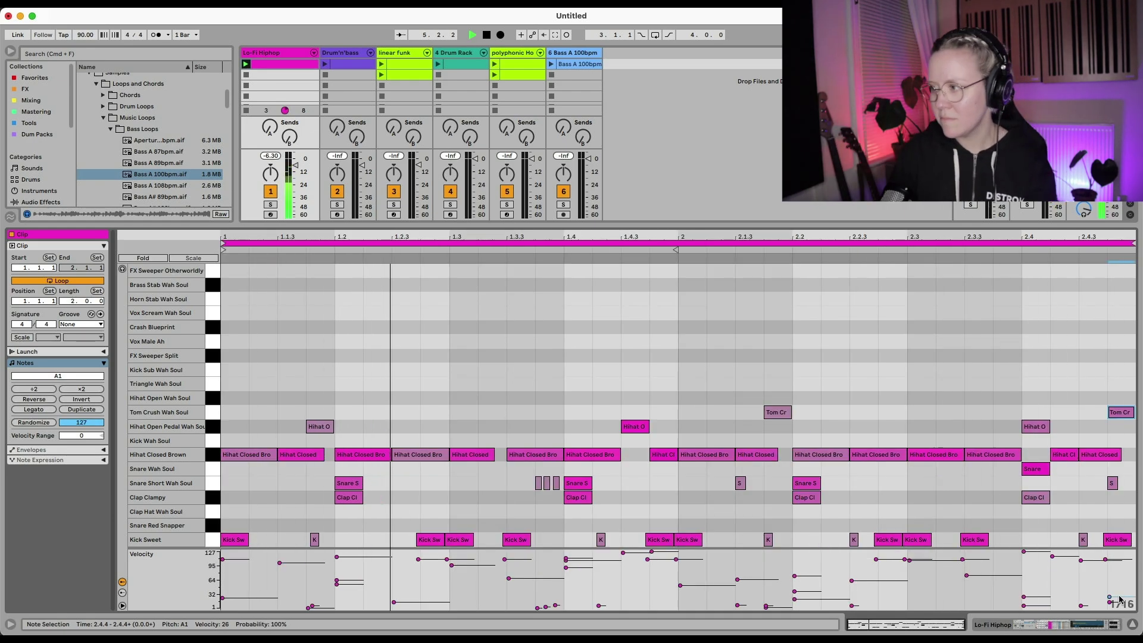
{"action": "left_click", "coordinate": [1119, 455]}
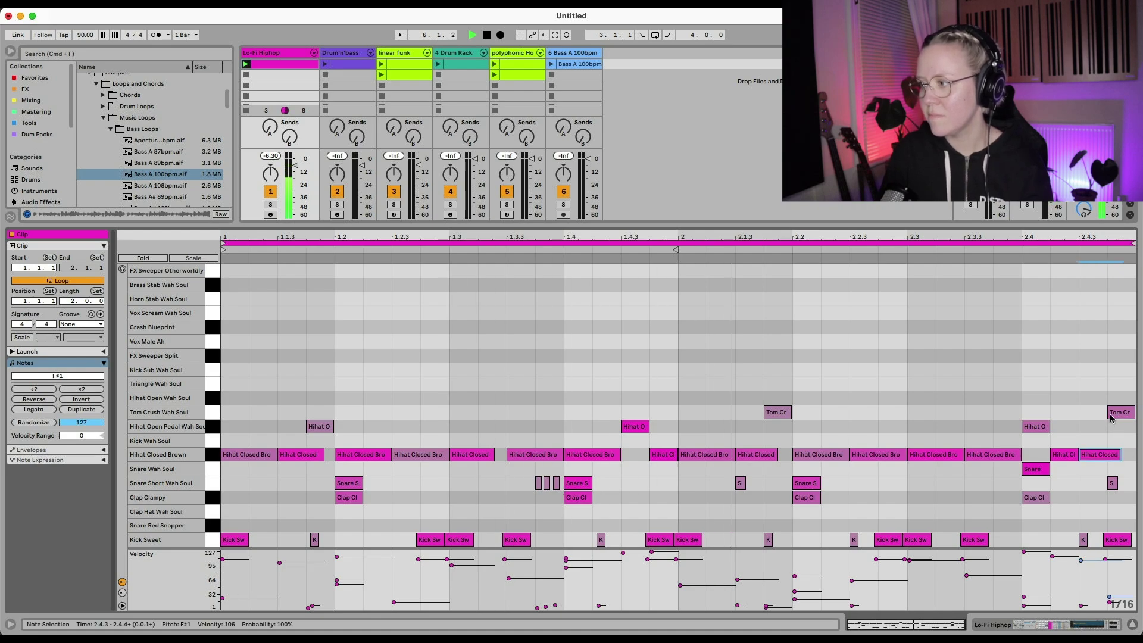